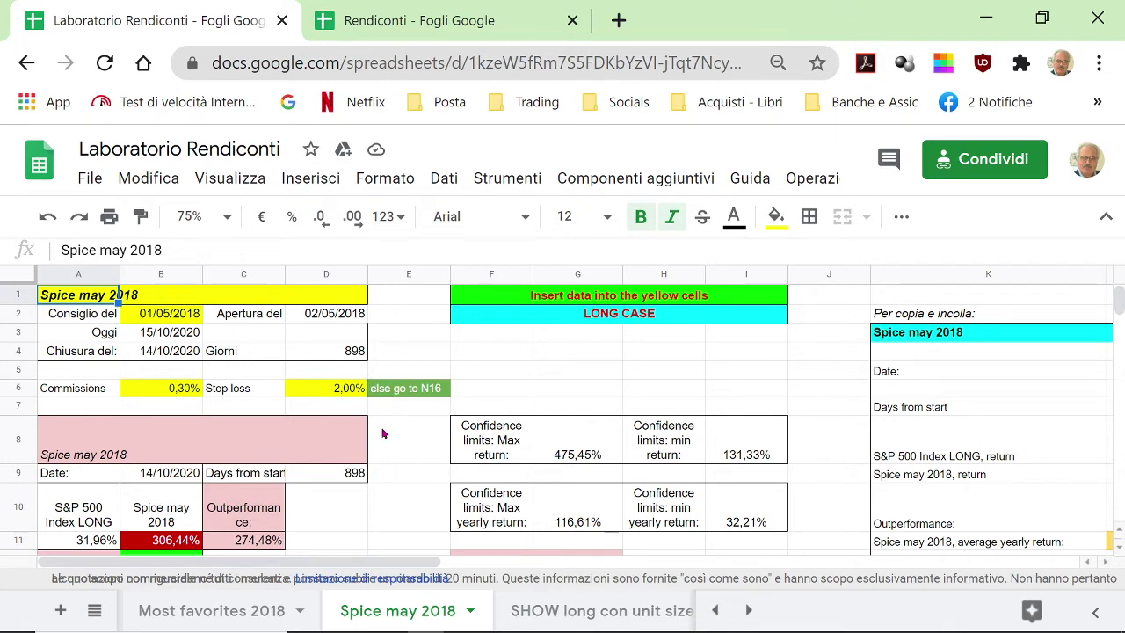
# Step: Review the stock table below the summary on the Spice may 2018 sheet, from the first ticker to the last filled row
pyautogui.scroll(-5, 383, 433)
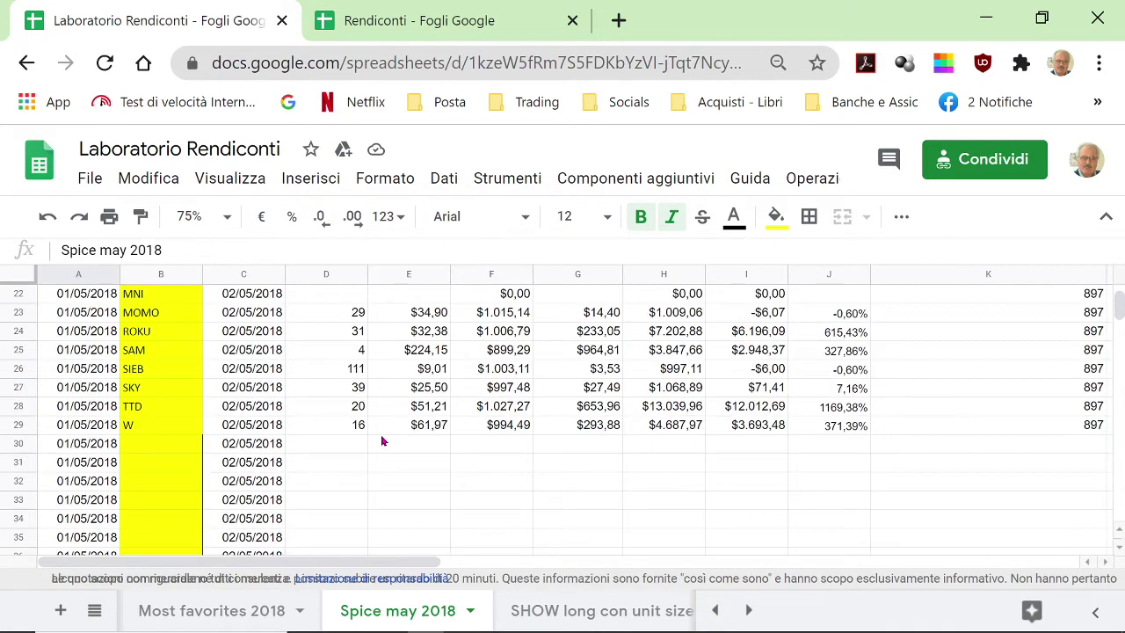
pyautogui.scroll(2, 382, 440)
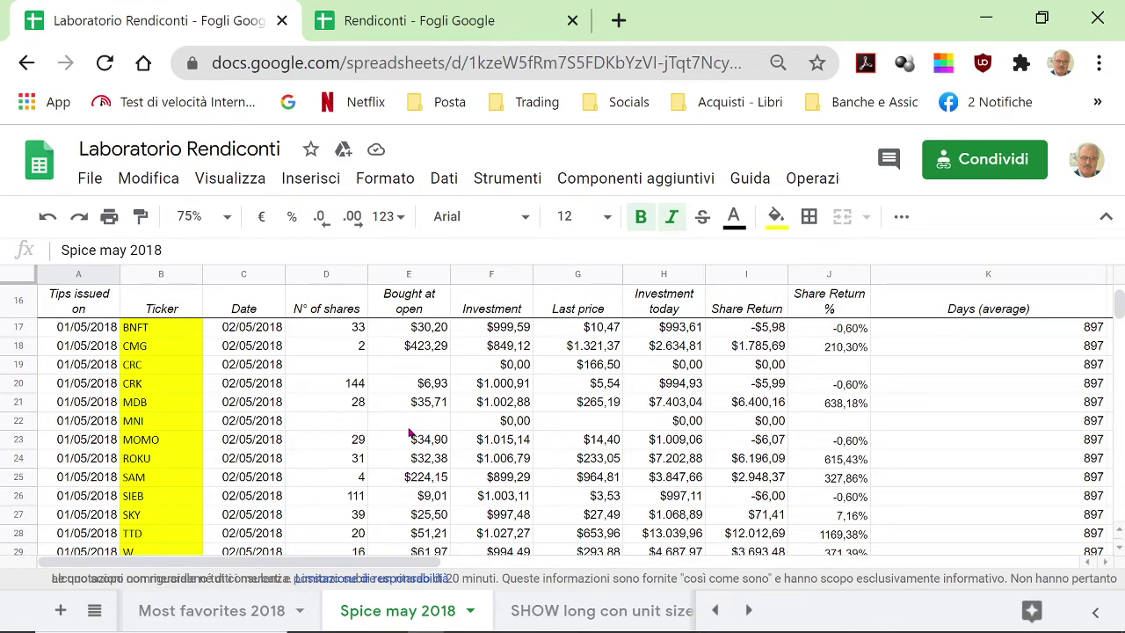
pyautogui.scroll(-2, 409, 431)
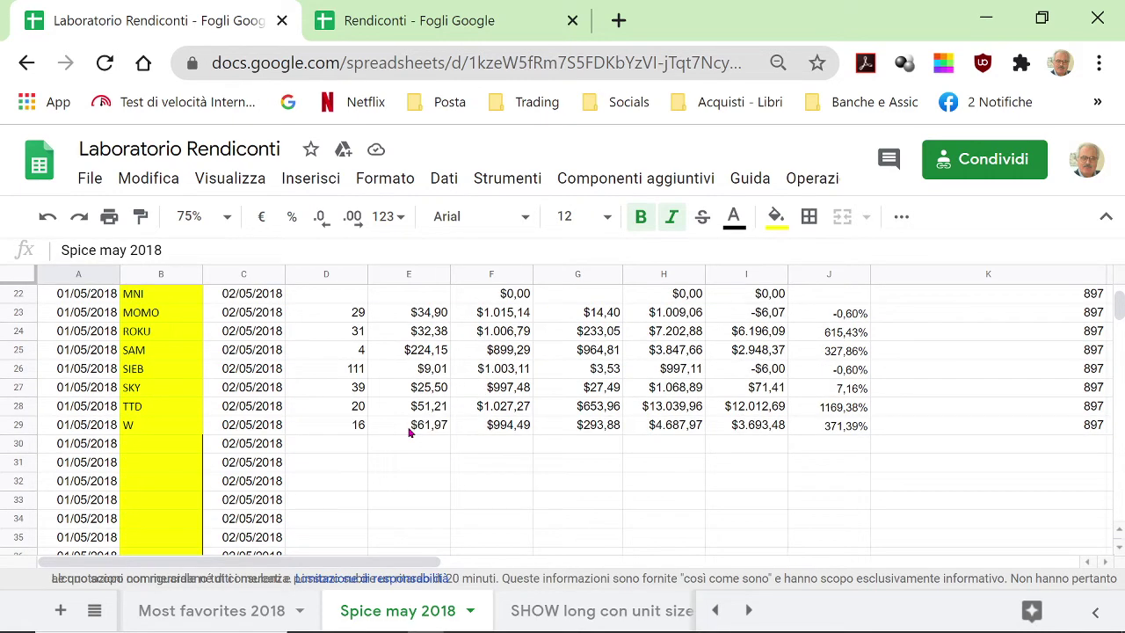
pyautogui.scroll(2, 409, 431)
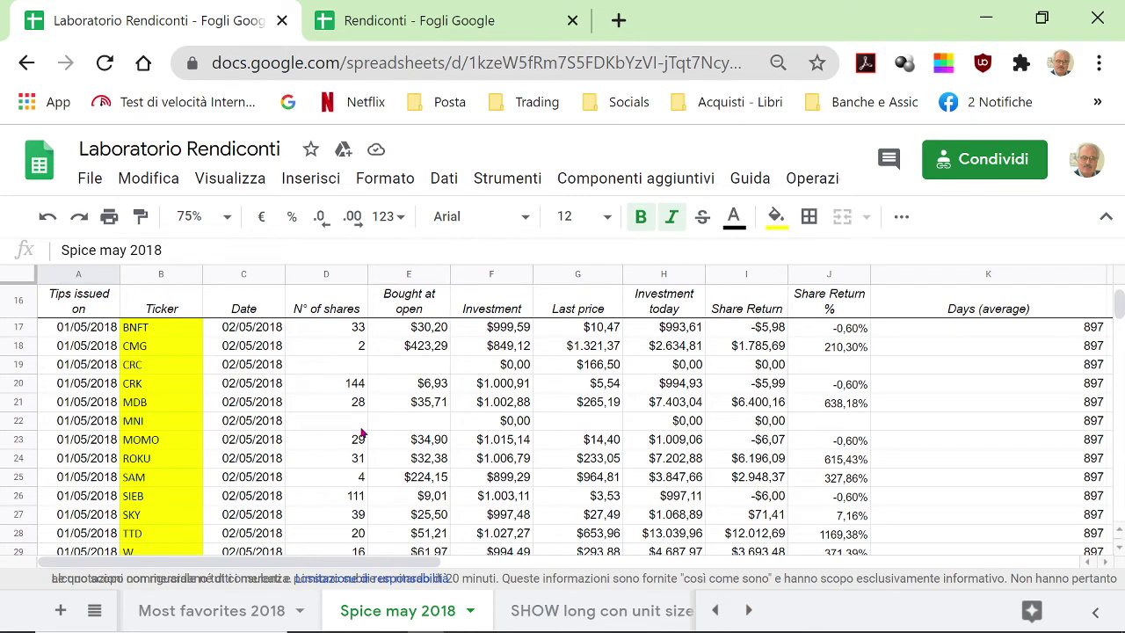
pyautogui.scroll(3, 361, 432)
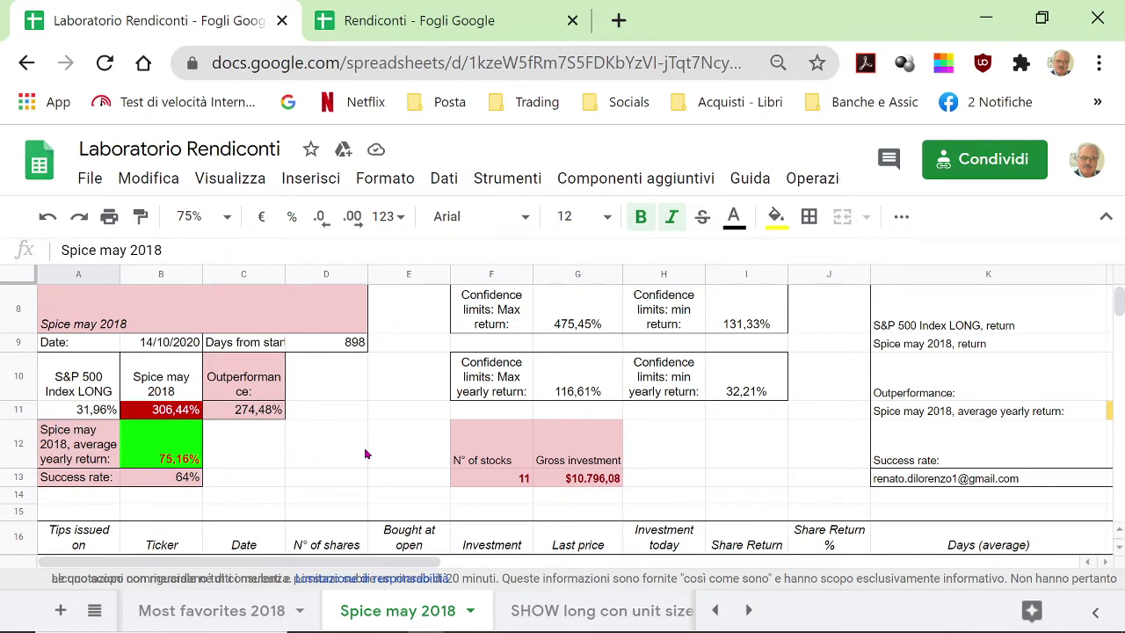
pyautogui.scroll(3, 365, 453)
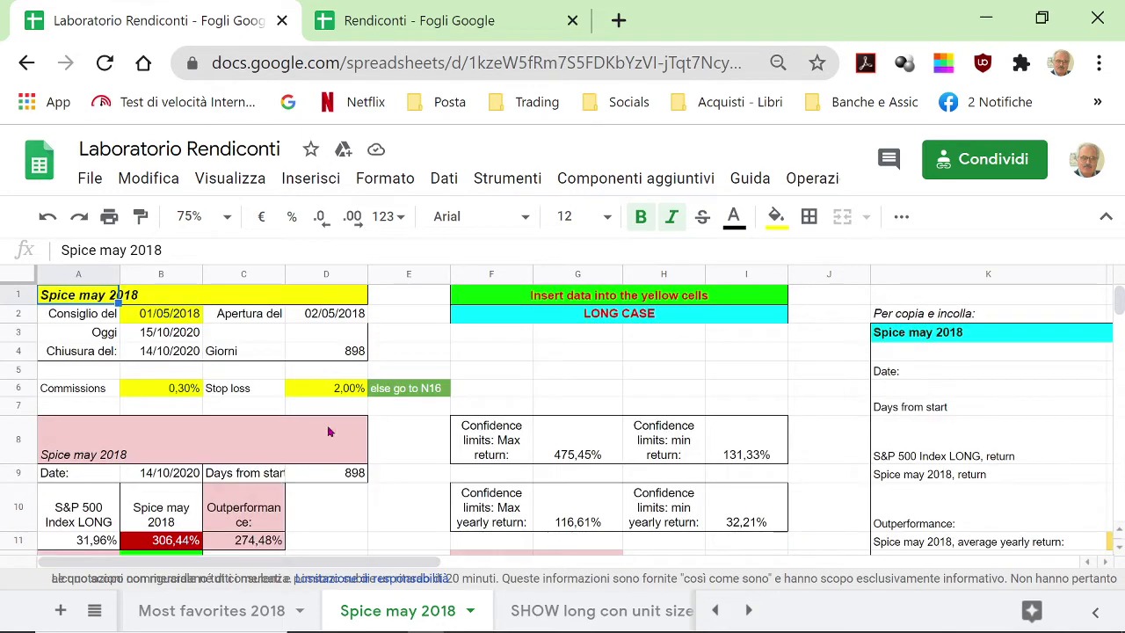
# Step: Inspect the sheet's input cells for the tip date, closing date, number of days, commissions and stop loss
pyautogui.click(176, 318)
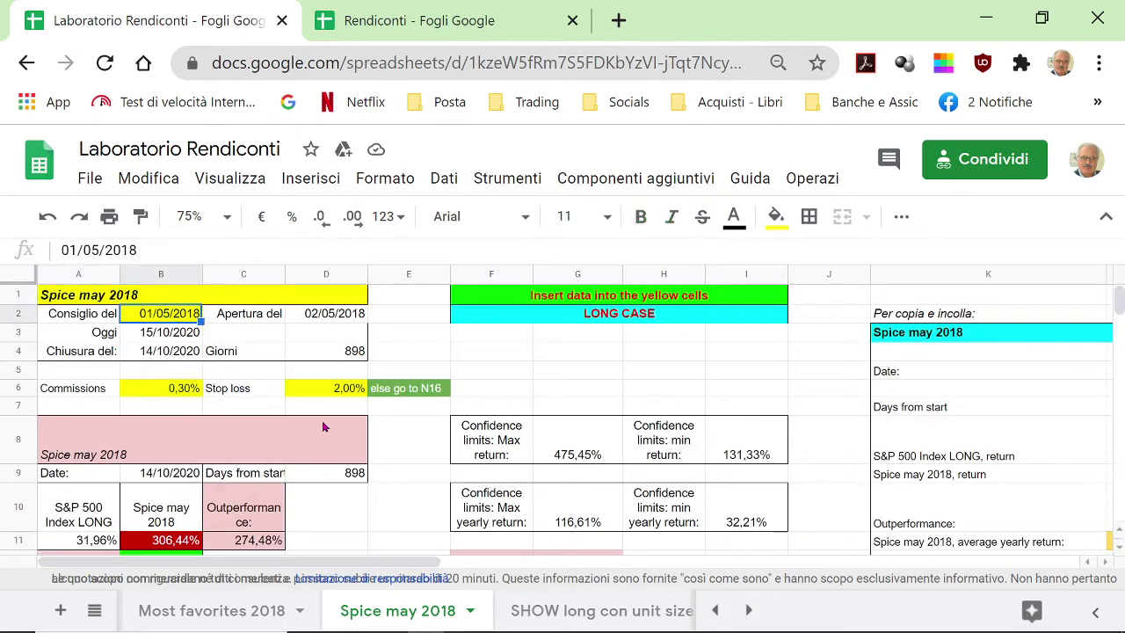
pyautogui.click(179, 354)
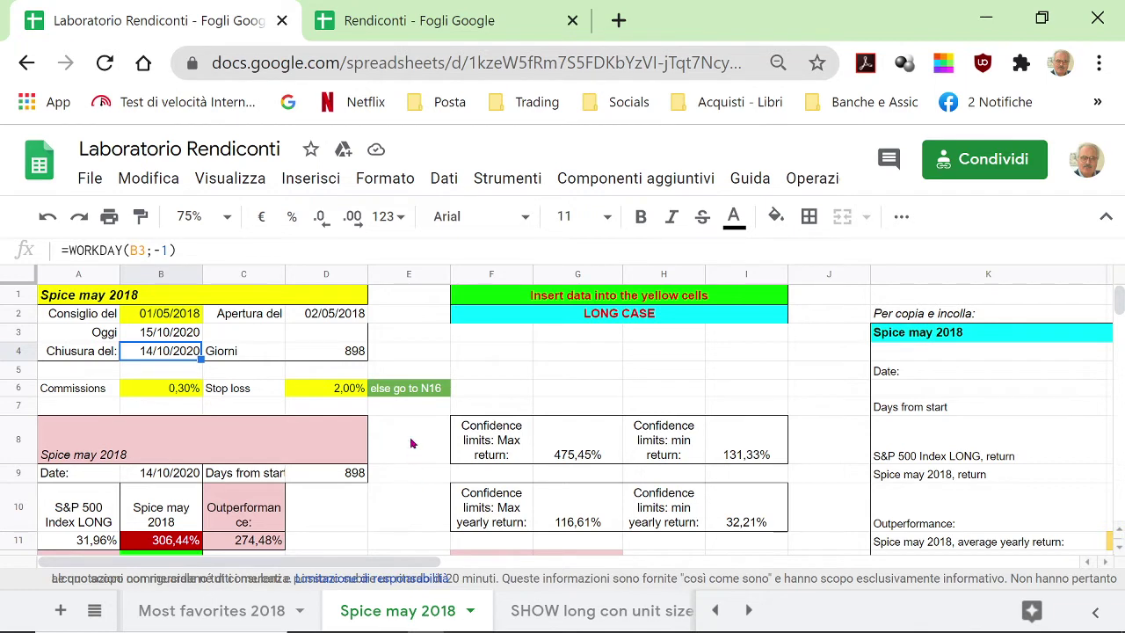
pyautogui.click(355, 355)
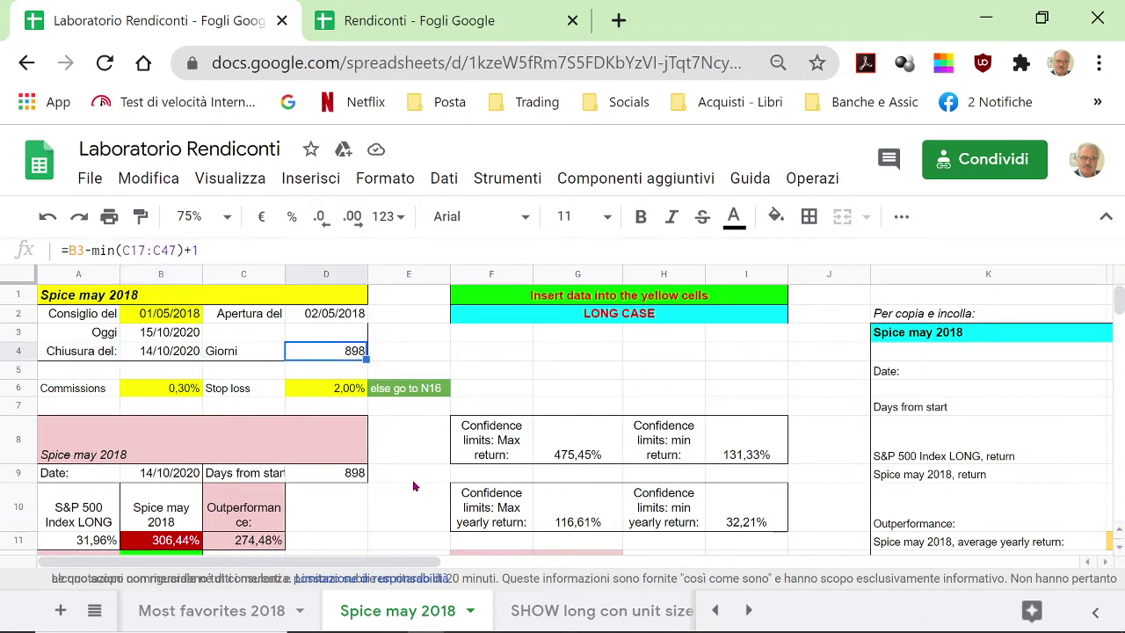
pyautogui.click(186, 390)
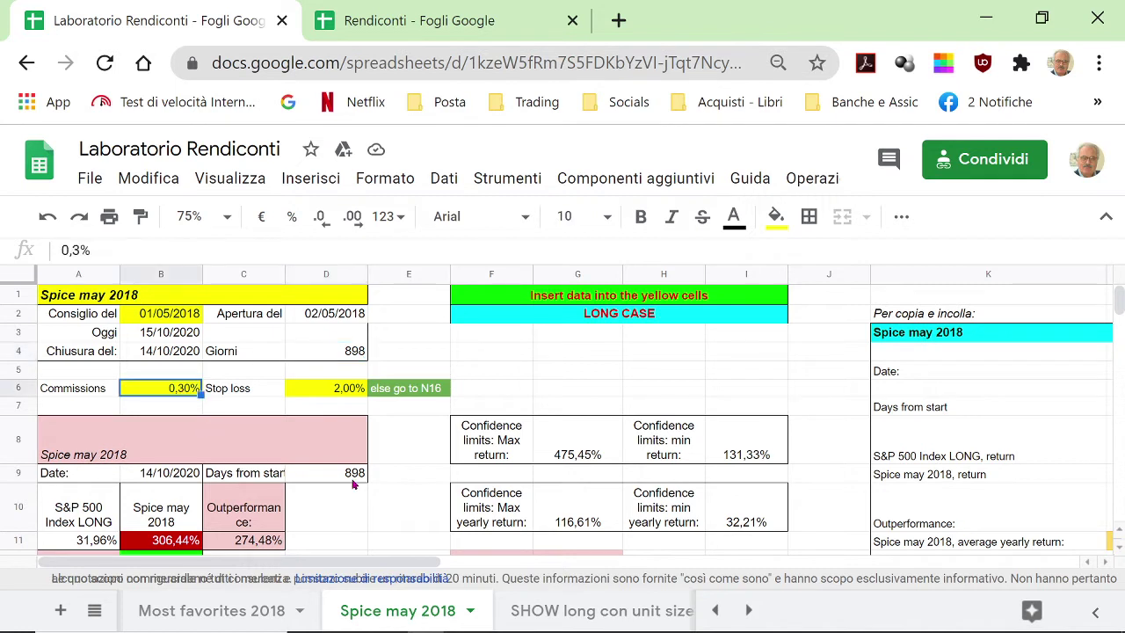
pyautogui.click(348, 389)
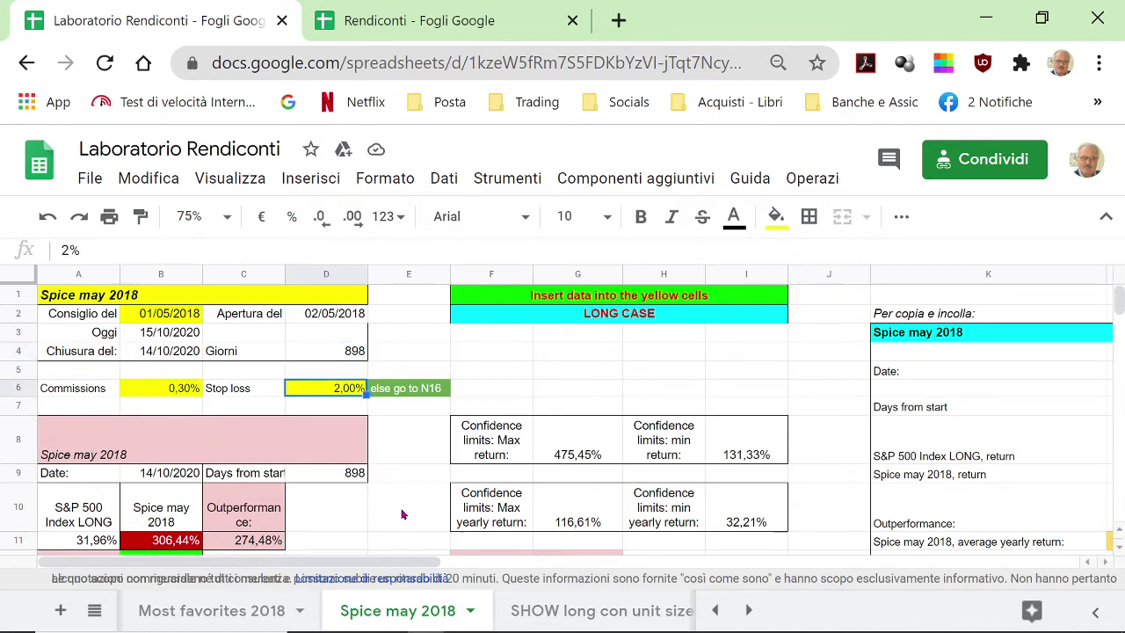
# Step: Examine the summary cells for Spice may 2018 return, days from start, average yearly return and success rate
pyautogui.scroll(-3, 403, 515)
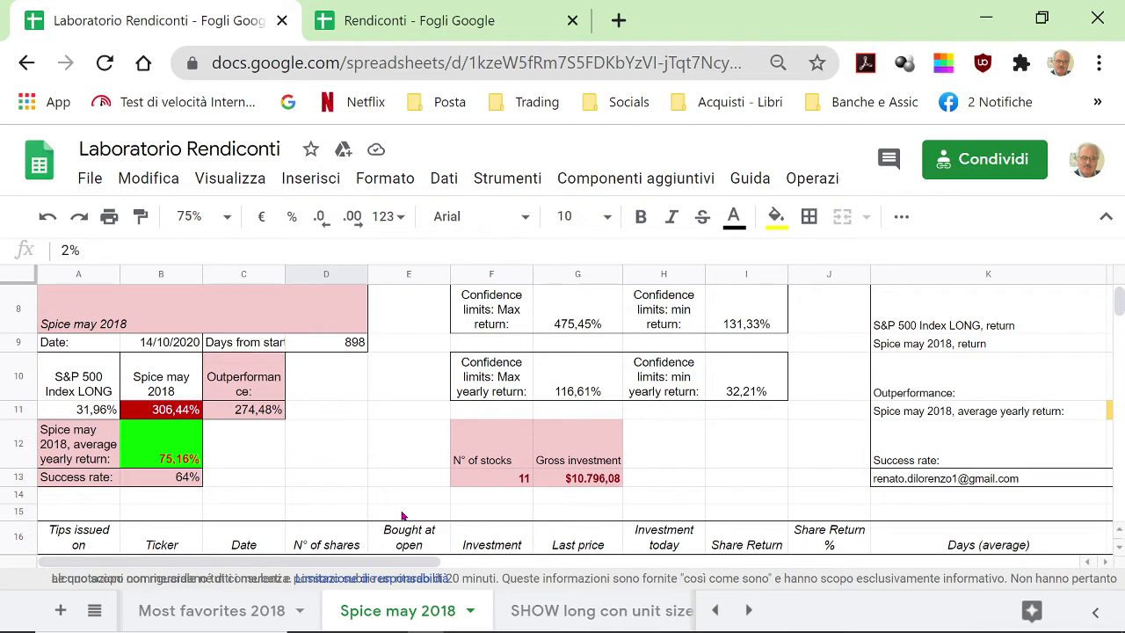
pyautogui.click(178, 411)
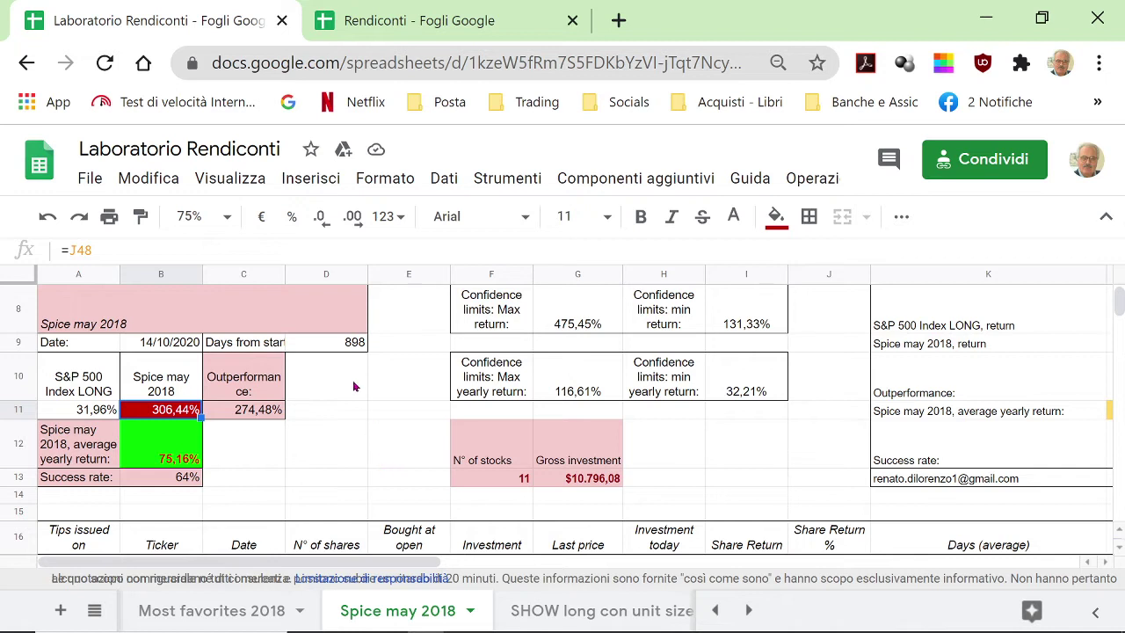
pyautogui.click(339, 345)
pyautogui.click(179, 464)
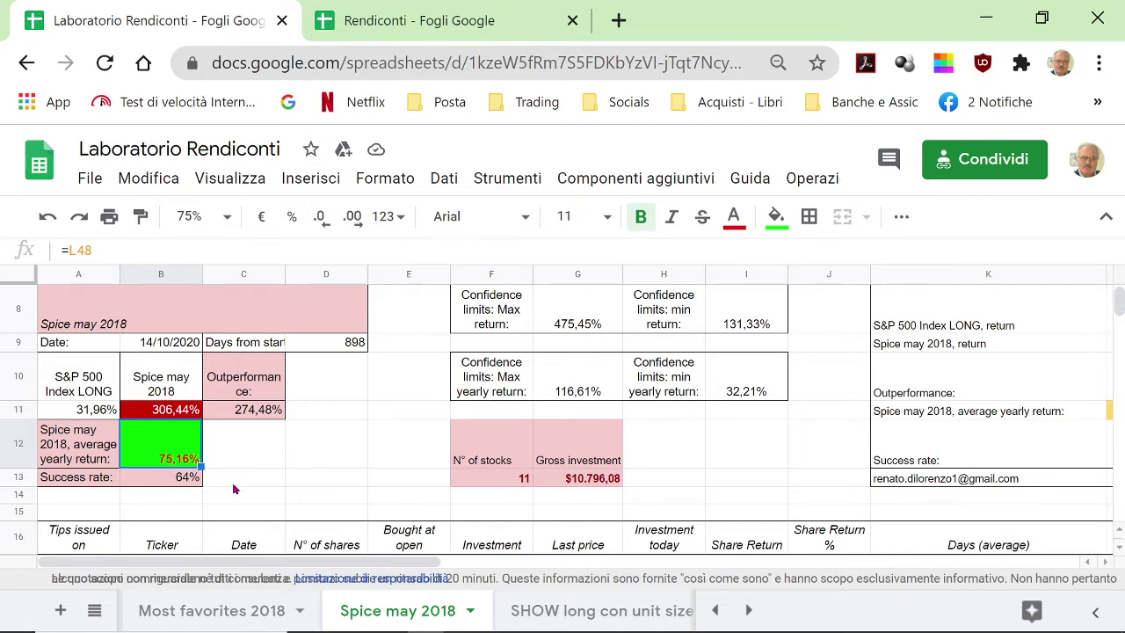
pyautogui.click(182, 479)
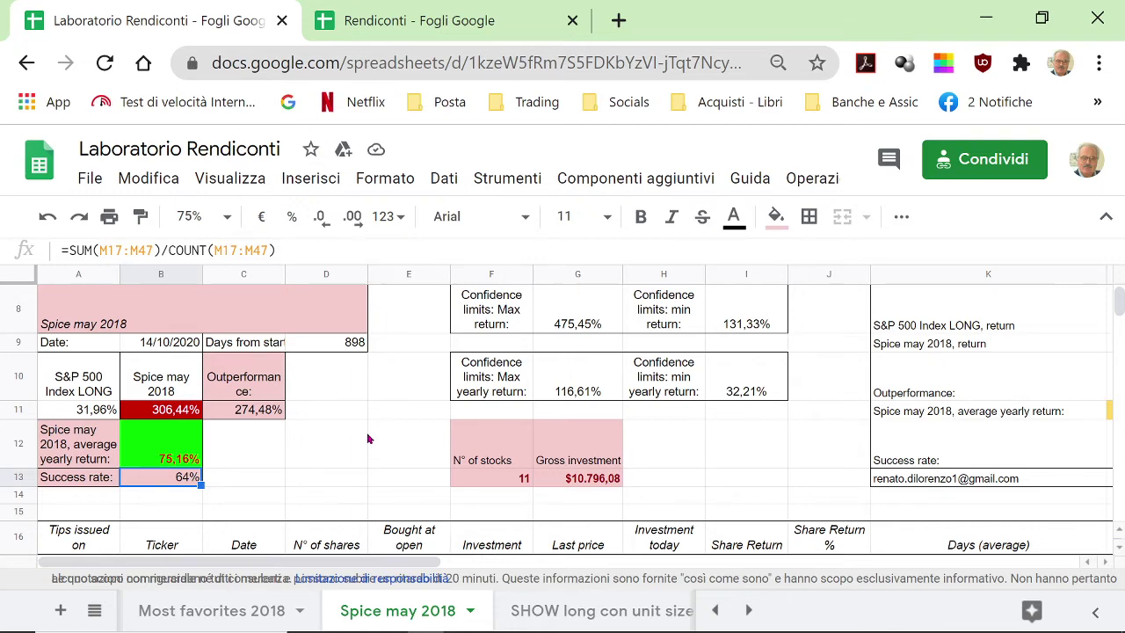
# Step: Read through the ticker rows down to the totals or averages row and return to the summary
pyautogui.scroll(-5, 367, 435)
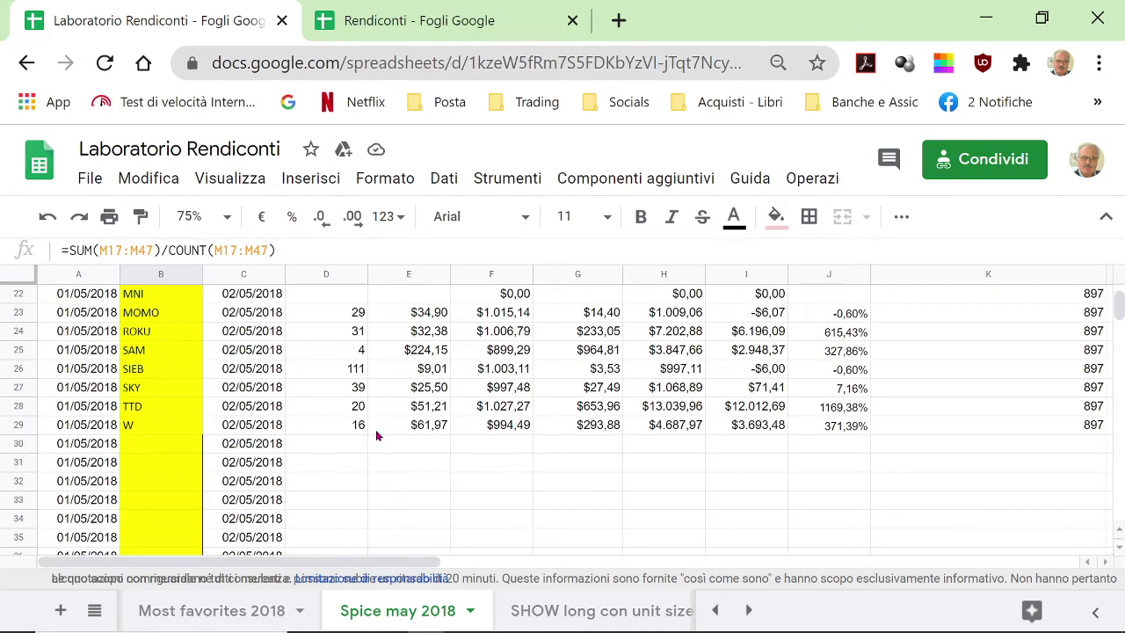
pyautogui.scroll(2, 378, 434)
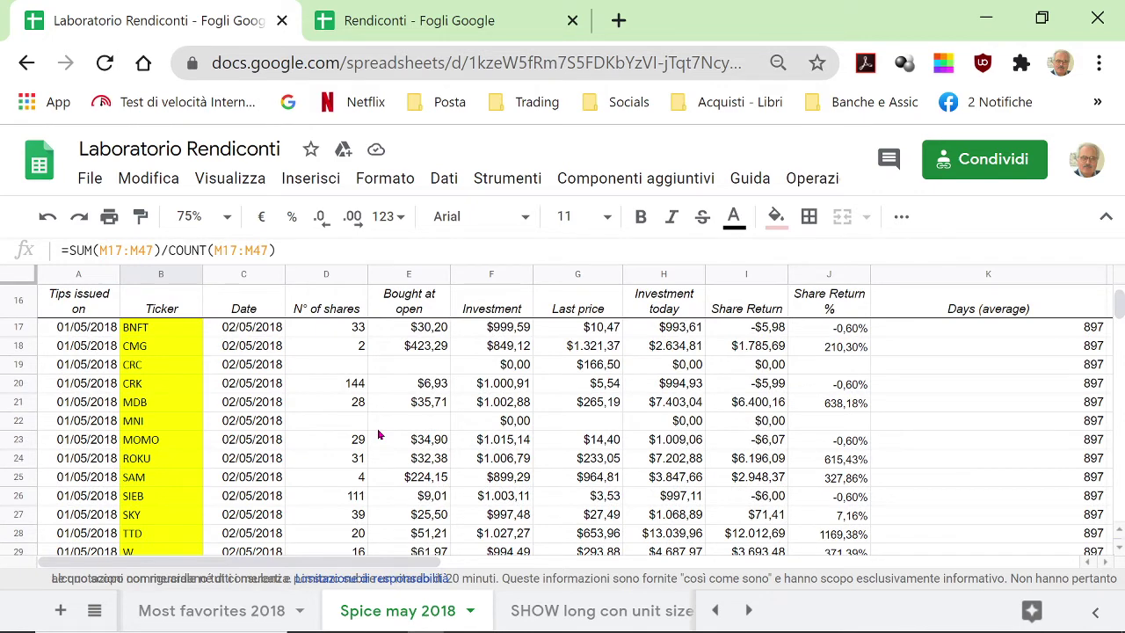
pyautogui.scroll(-5, 668, 516)
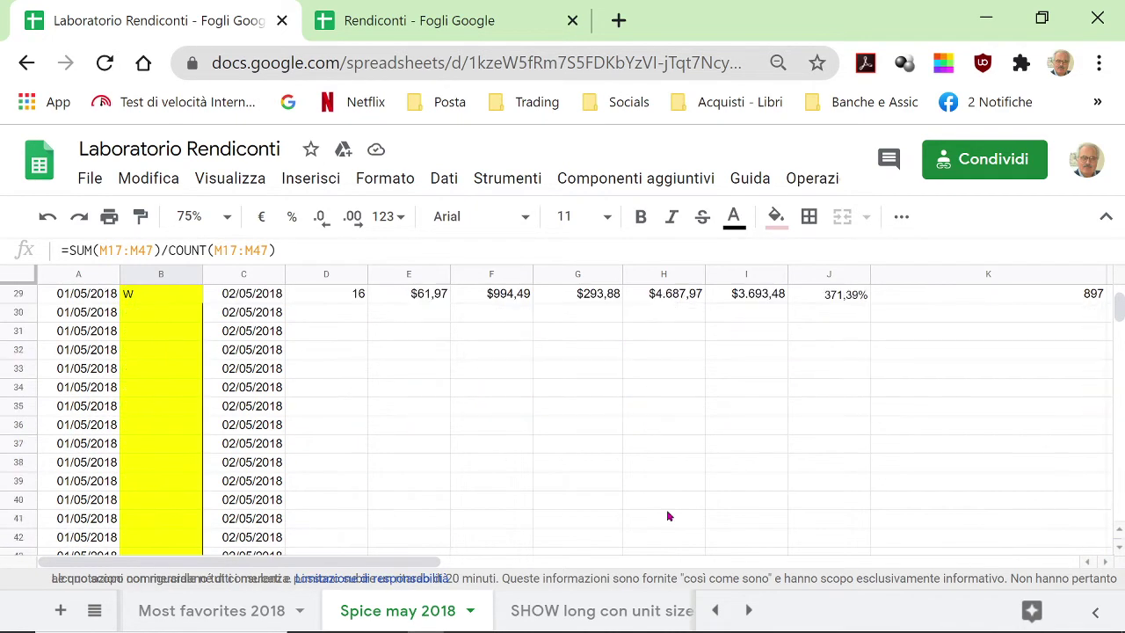
pyautogui.scroll(-3, 668, 516)
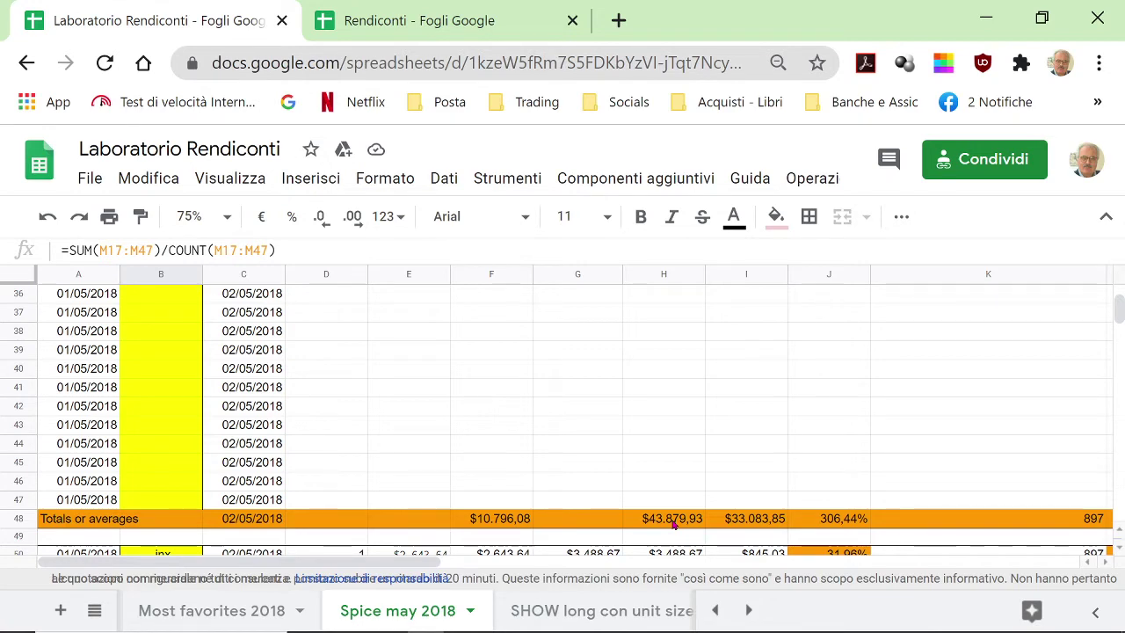
pyautogui.scroll(15, 673, 523)
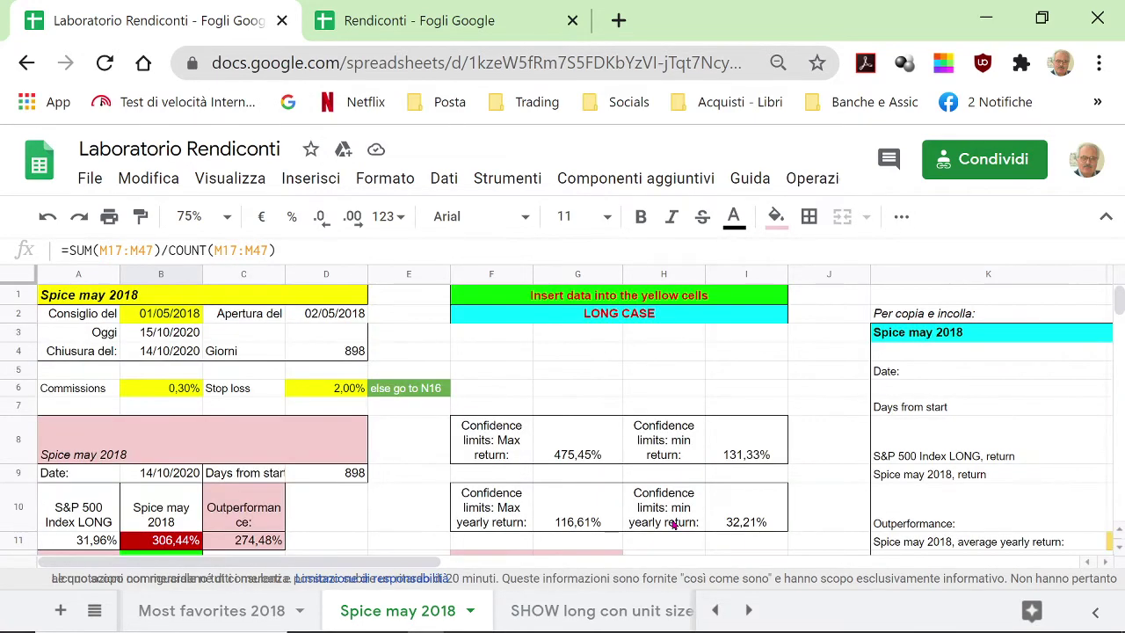
# Step: Compare the maximum and minimum yearly return confidence limits with the Spice may 2018 average yearly return
pyautogui.click(577, 523)
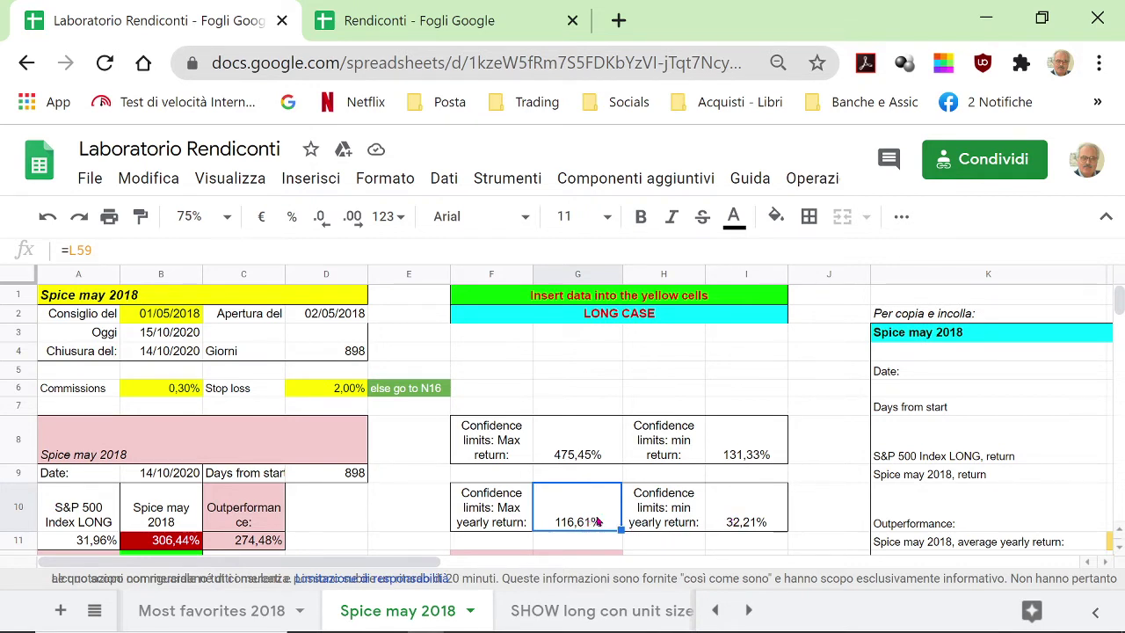
pyautogui.scroll(-3, 826, 522)
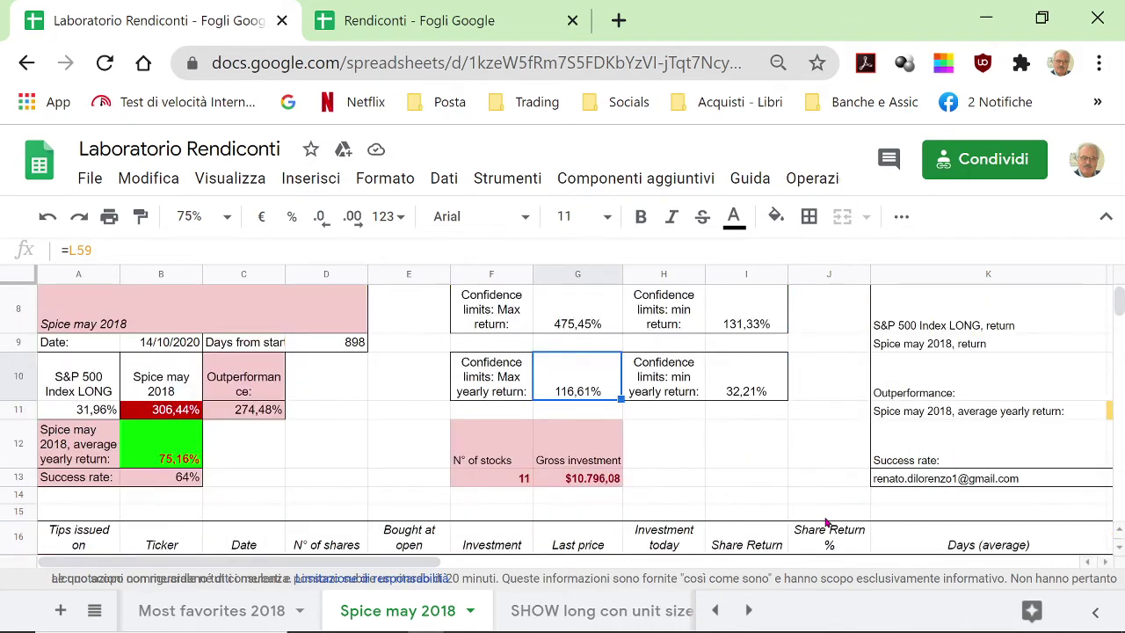
pyautogui.click(478, 390)
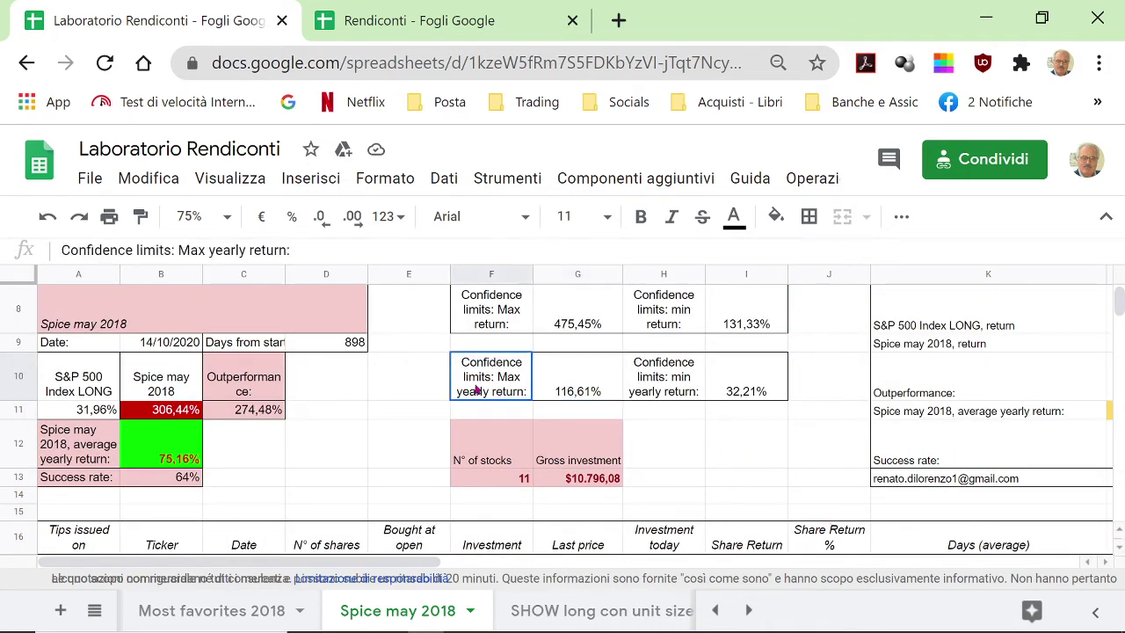
pyautogui.click(560, 391)
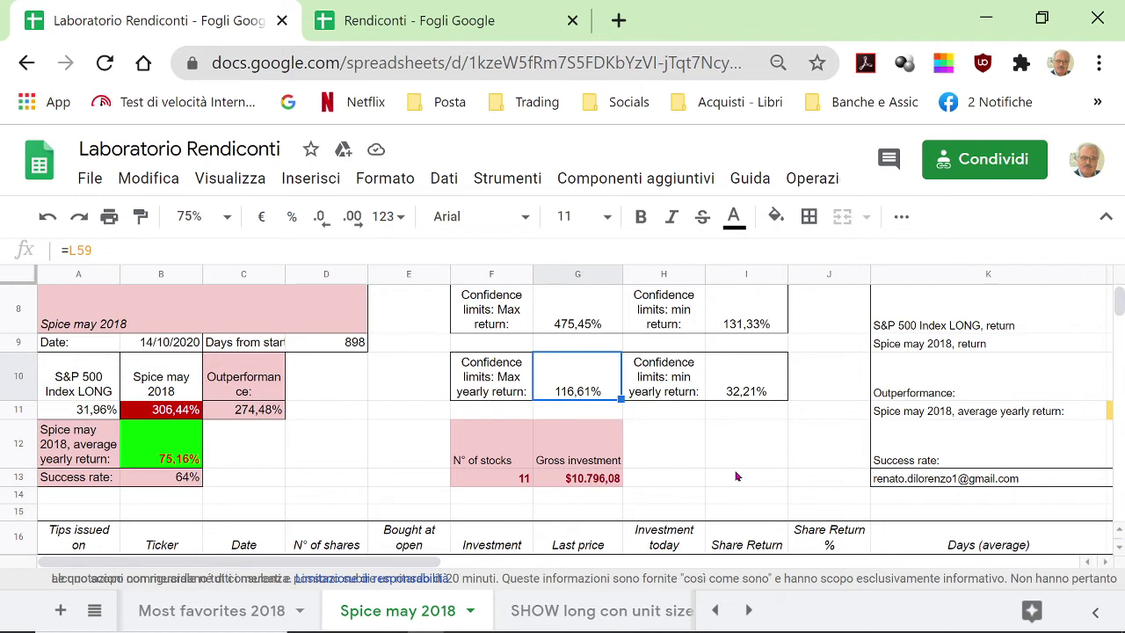
pyautogui.click(168, 459)
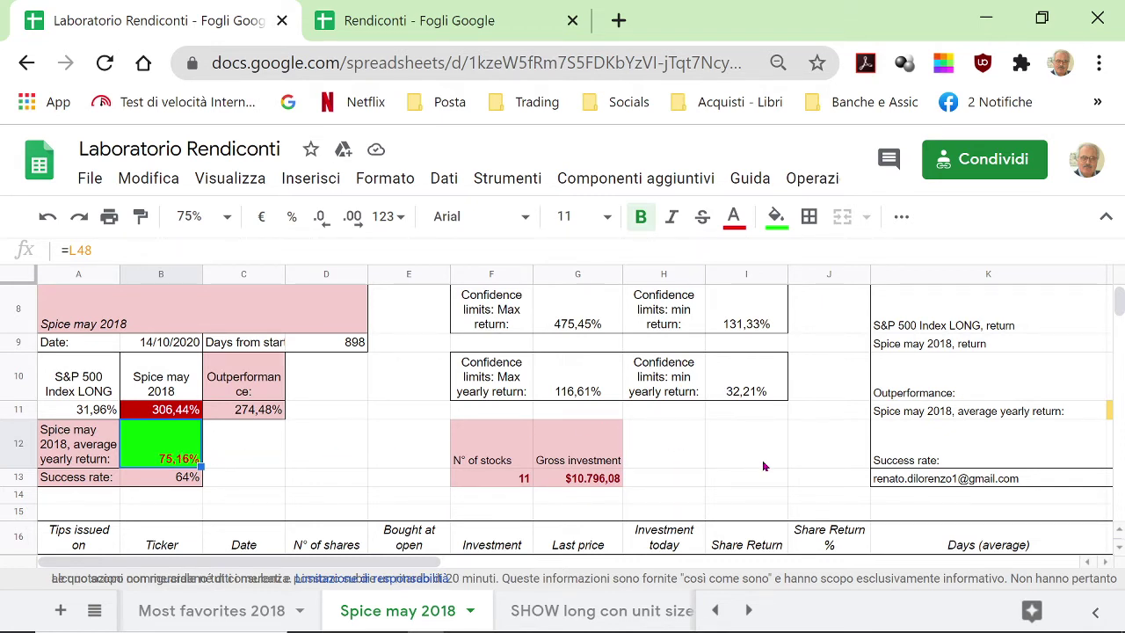
pyautogui.click(580, 391)
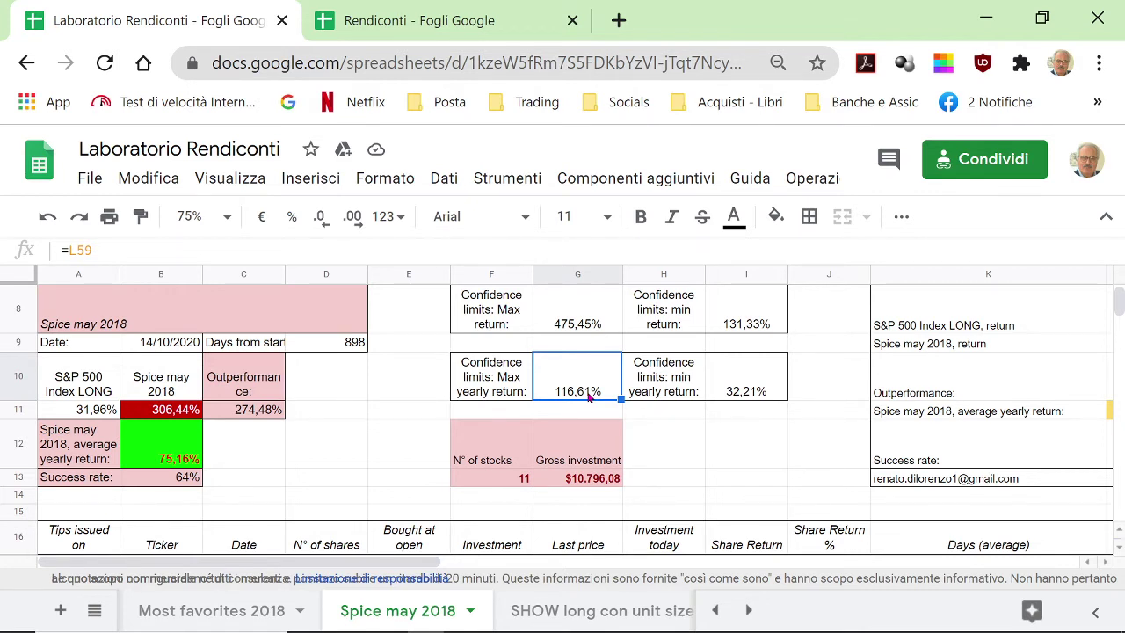
pyautogui.click(194, 463)
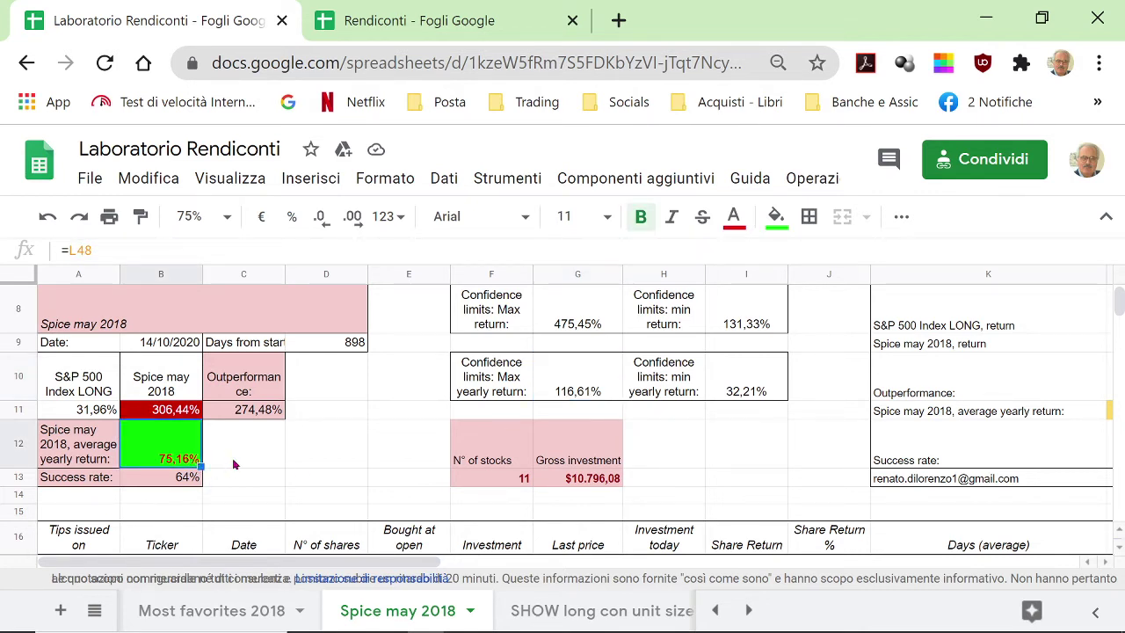
pyautogui.click(735, 396)
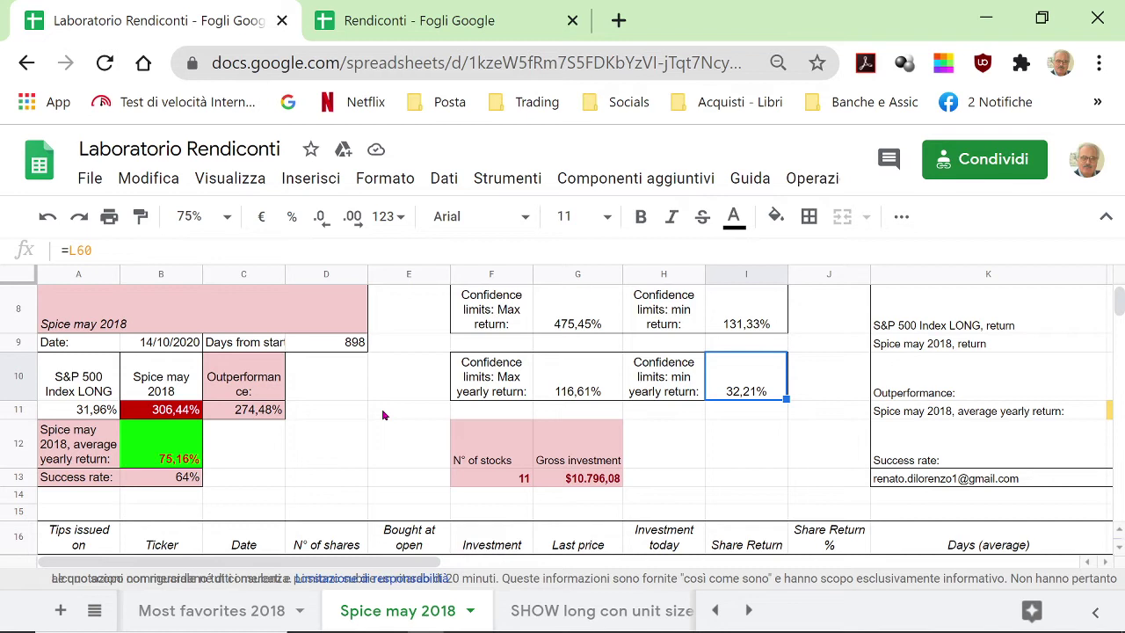
# Step: Compare the Spice may 2018 return with the S&P 500 Index LONG return and inspect the outperformance formula
pyautogui.click(170, 410)
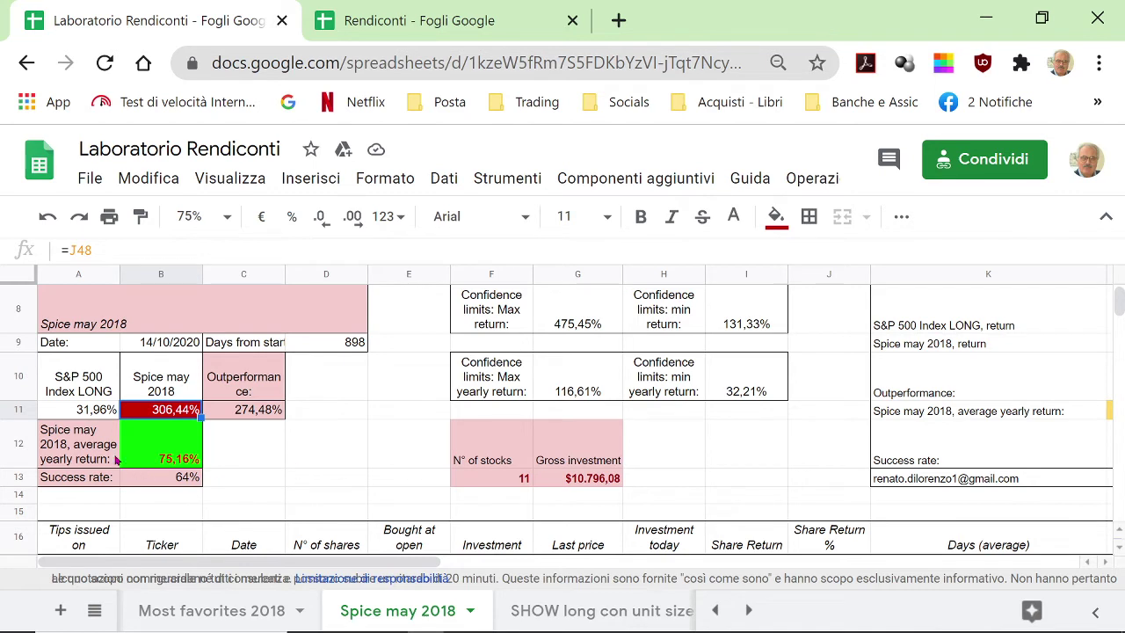
pyautogui.click(99, 411)
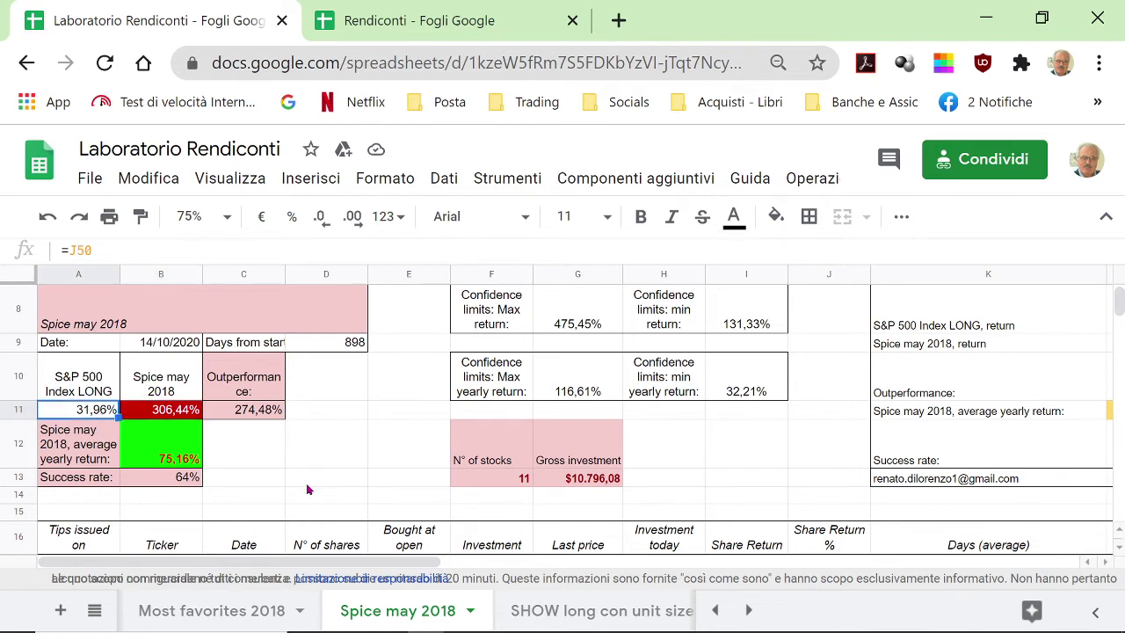
pyautogui.click(250, 411)
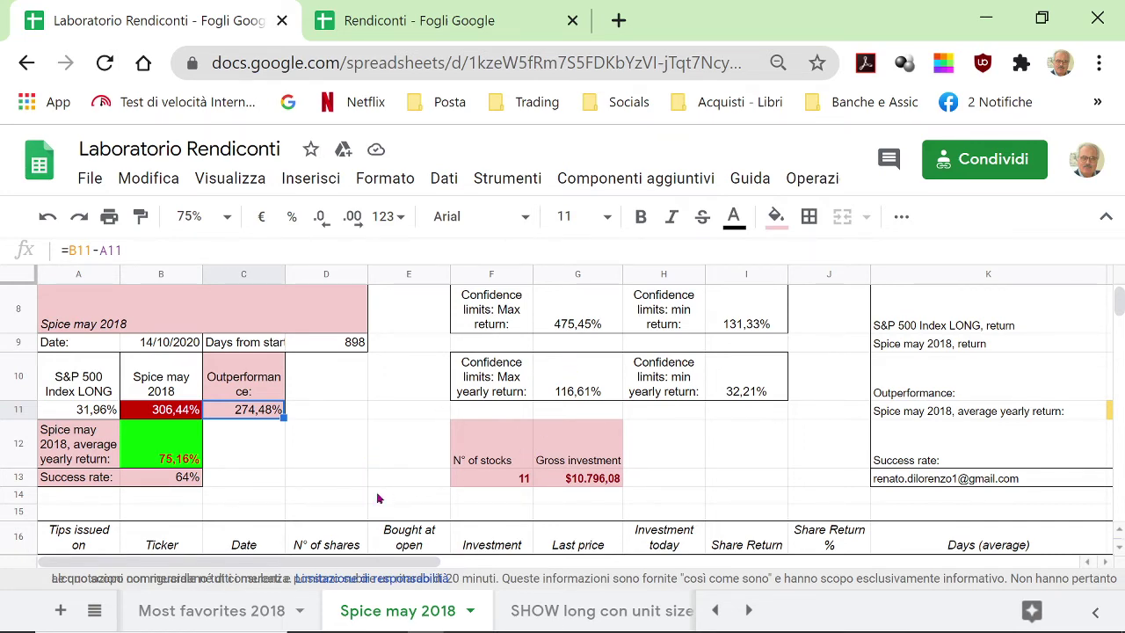
pyautogui.scroll(-2, 378, 499)
pyautogui.scroll(2, 378, 499)
pyautogui.moveTo(398, 624)
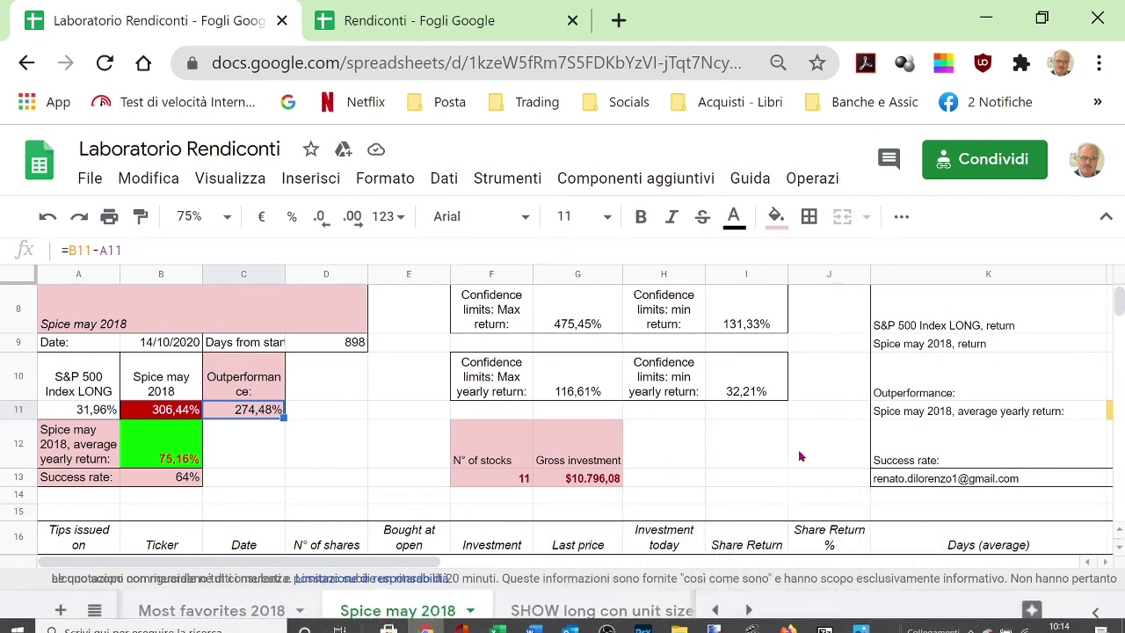
pyautogui.click(752, 479)
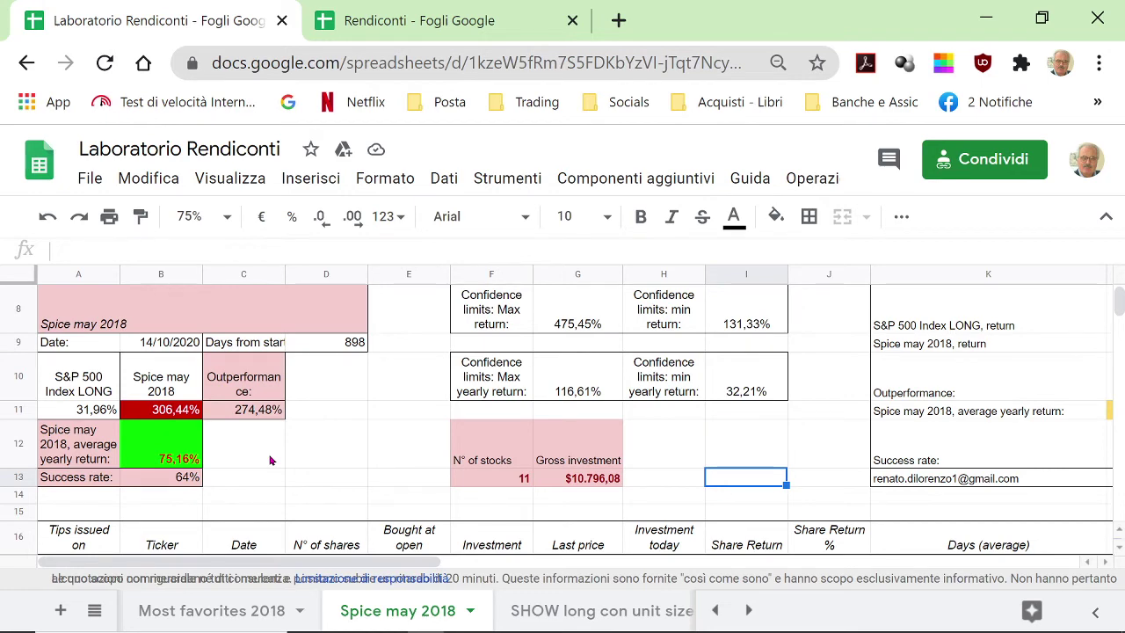
# Step: Switch to the Rendiconti spreadsheet and select the Buffett 10 top holdings entry in the Setup sheet's portfolio list
pyautogui.click(391, 28)
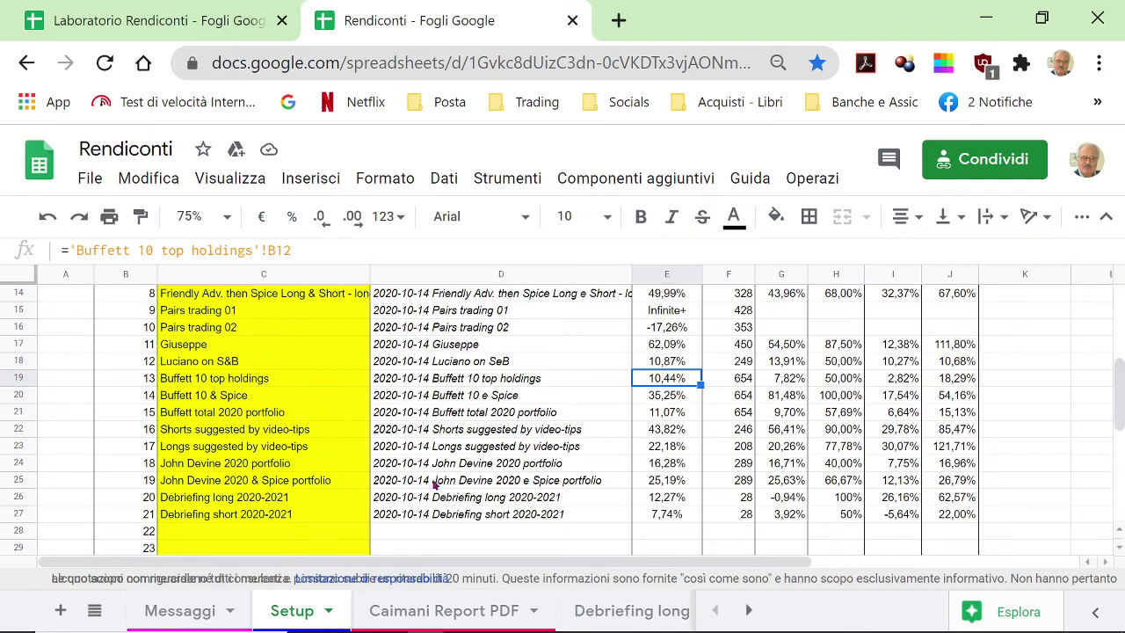
pyautogui.click(224, 382)
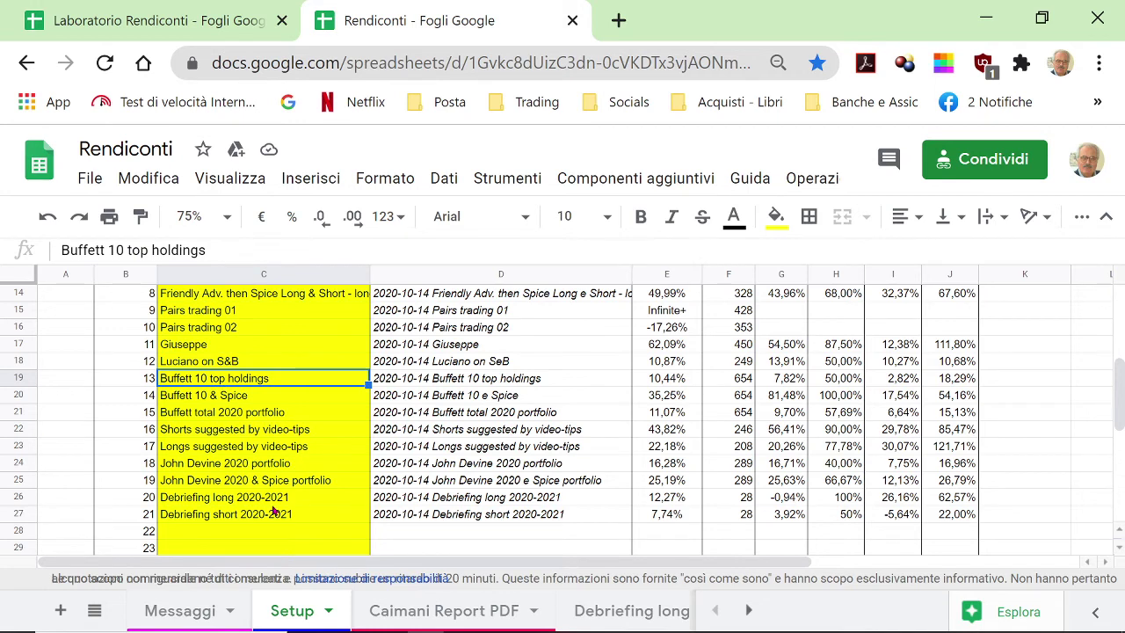
# Step: Compare the returns of the Buffett 10 top holdings, Buffett total 2020 portfolio and Buffett 10 & Spice entries in the Setup sheet
pyautogui.click(242, 414)
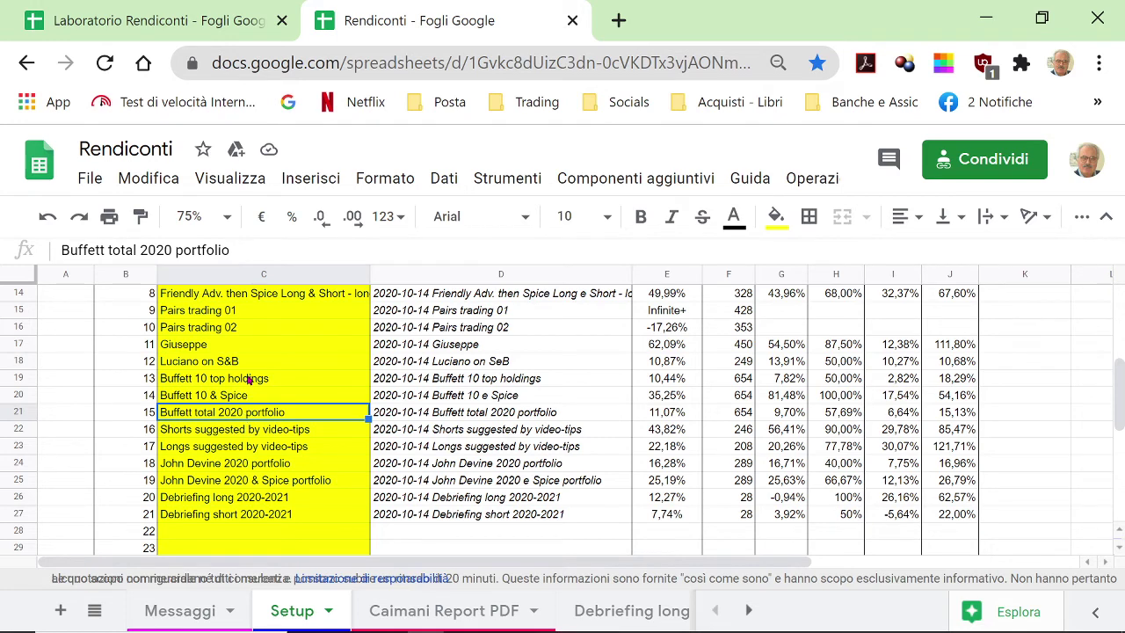
pyautogui.click(250, 380)
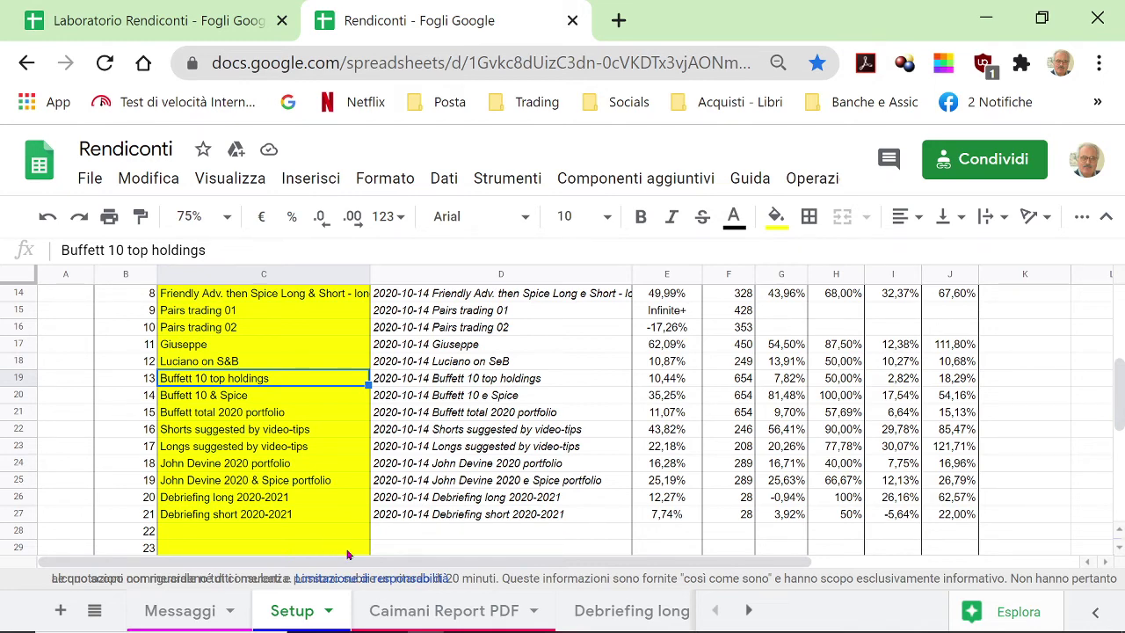
pyautogui.click(668, 378)
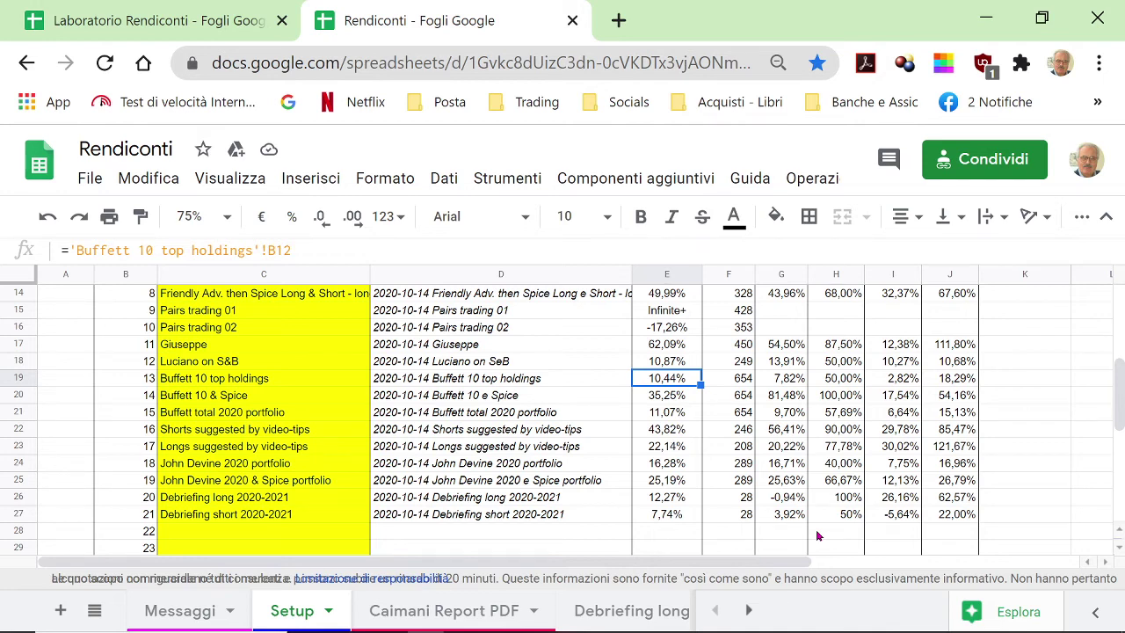
pyautogui.click(682, 418)
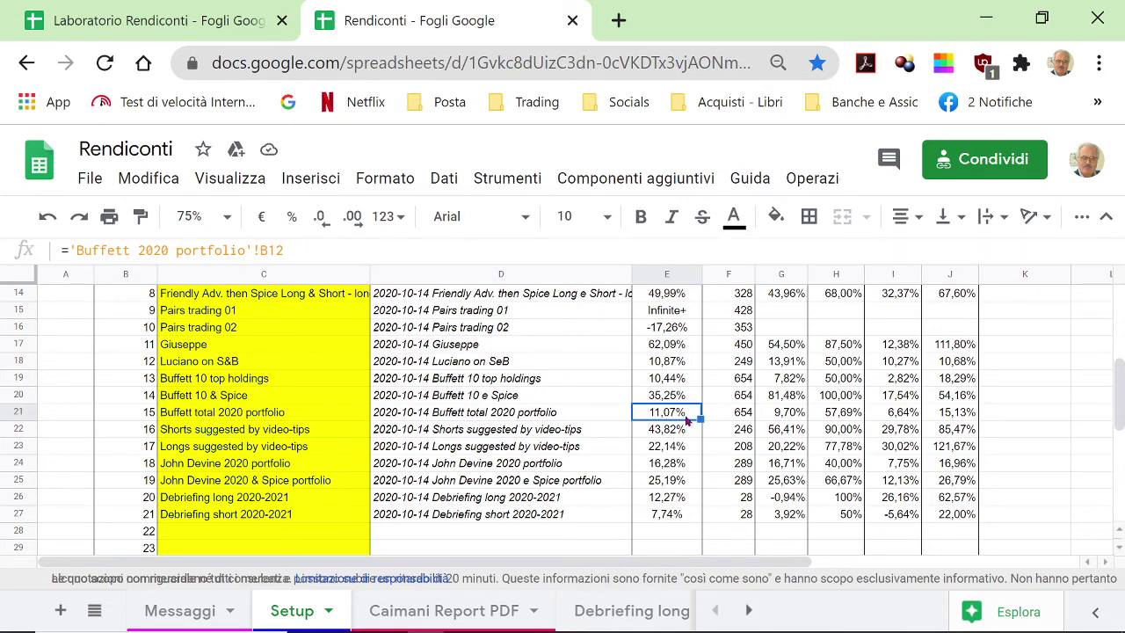
pyautogui.click(676, 380)
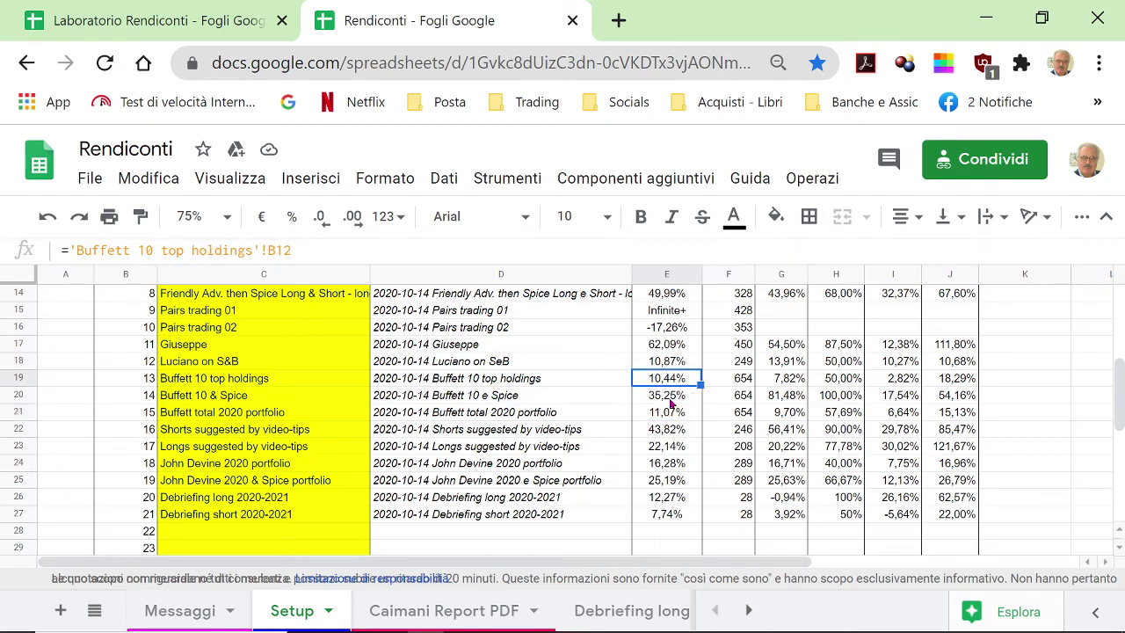
pyautogui.click(672, 403)
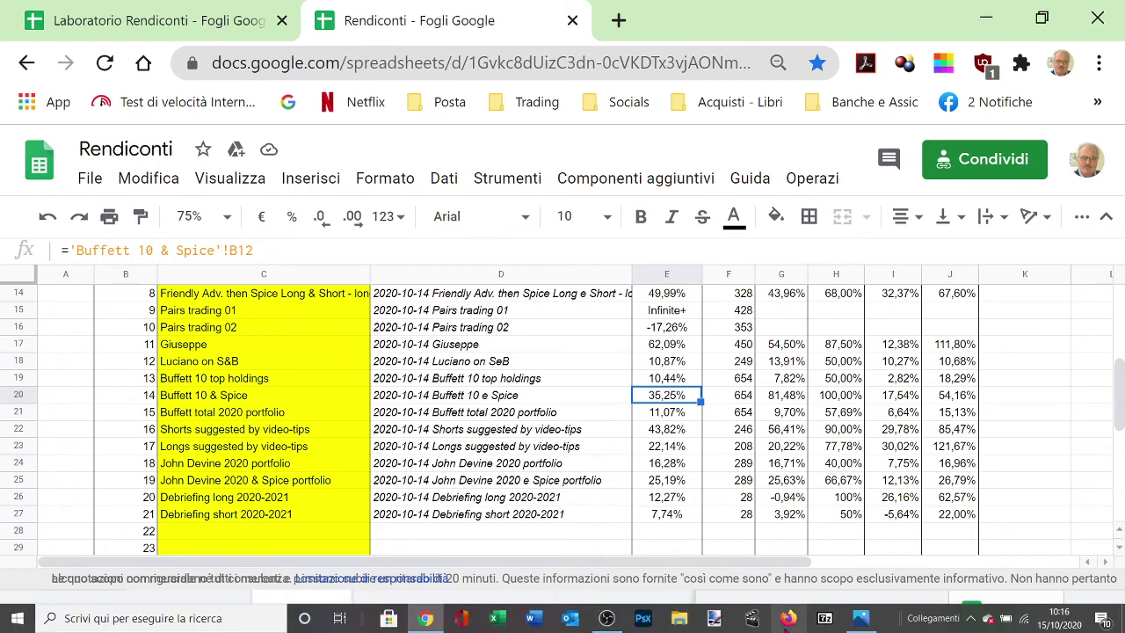
pyautogui.moveTo(605, 622)
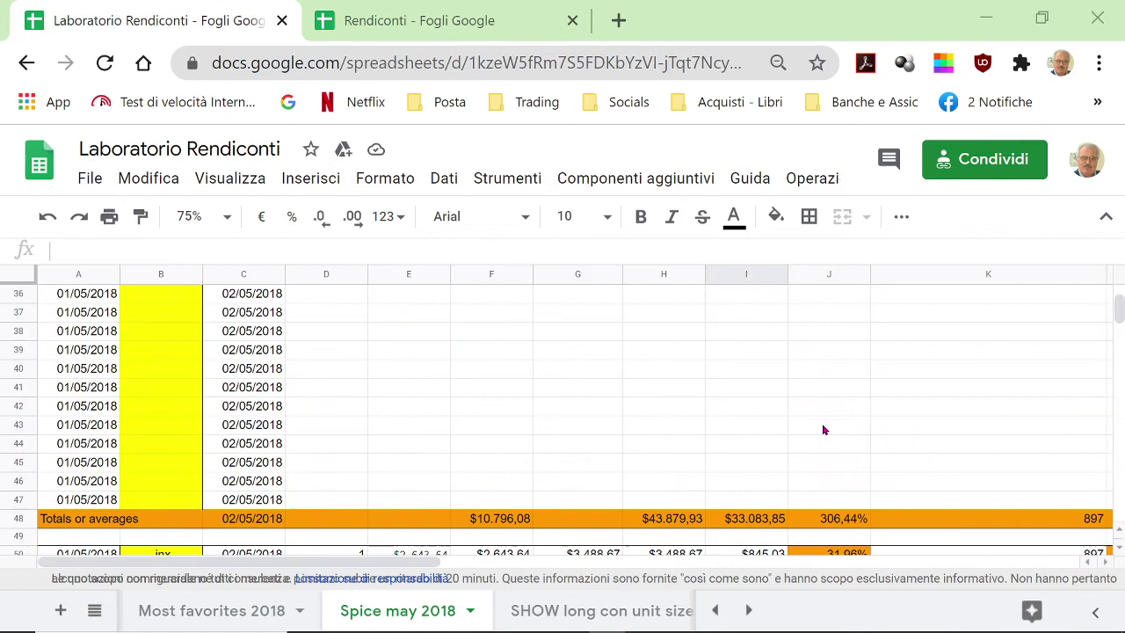
# Step: In Laboratorio Rendiconti, inspect the Investment today total and the Spice may 2018 return in the summary
pyautogui.click(690, 518)
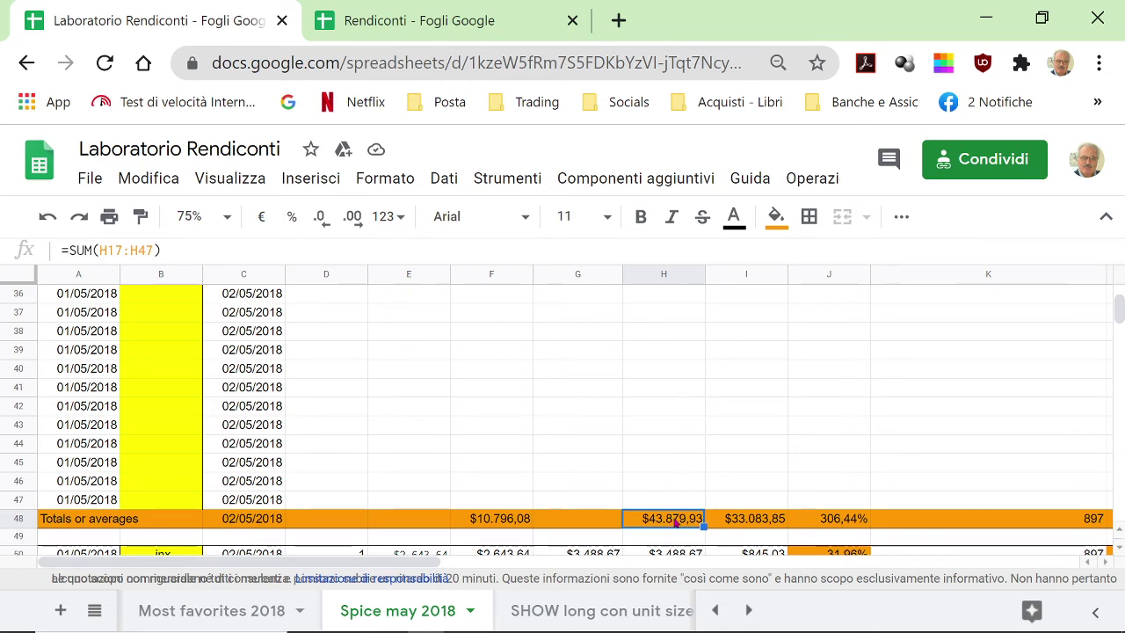
pyautogui.scroll(7, 675, 520)
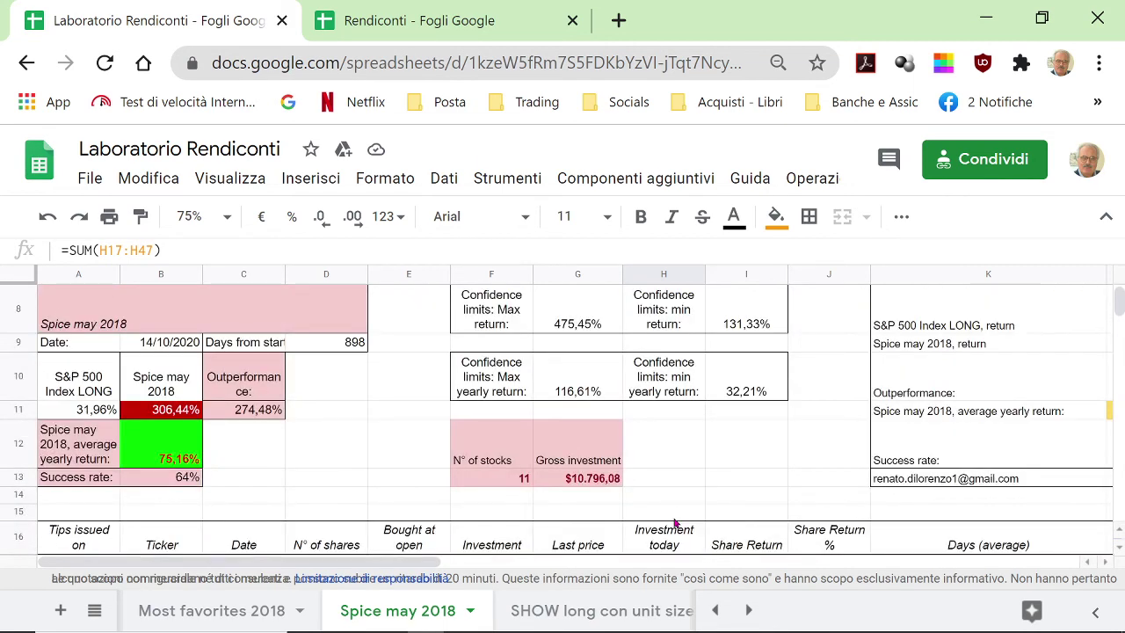
pyautogui.click(186, 410)
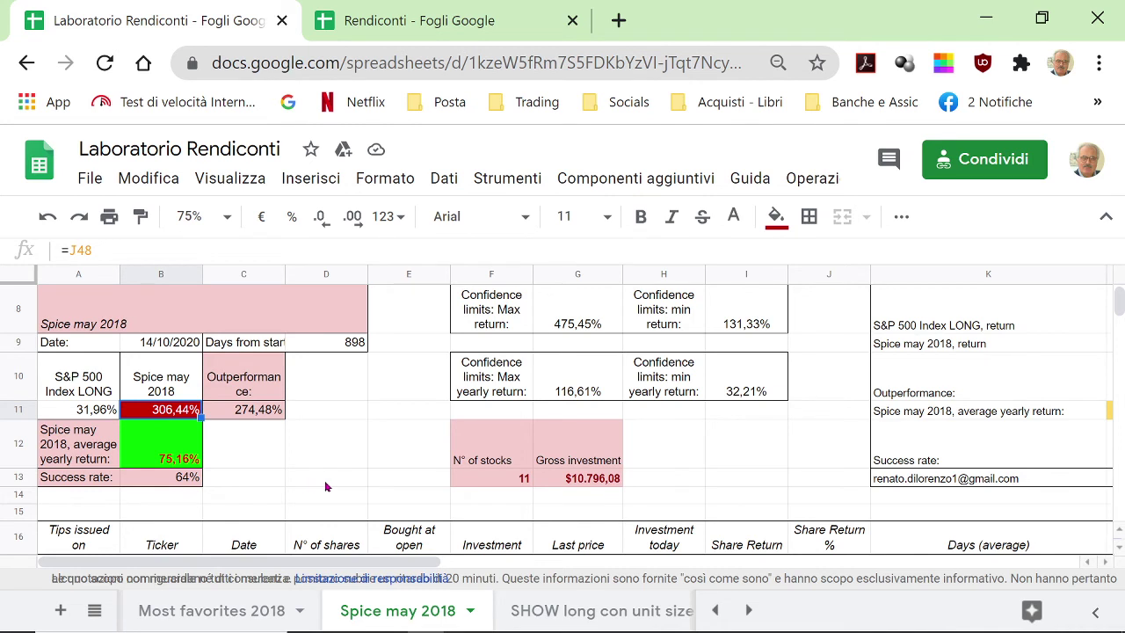
# Step: Inspect the Gross investment and N° of stocks formulas in the Spice may 2018 summary
pyautogui.click(596, 482)
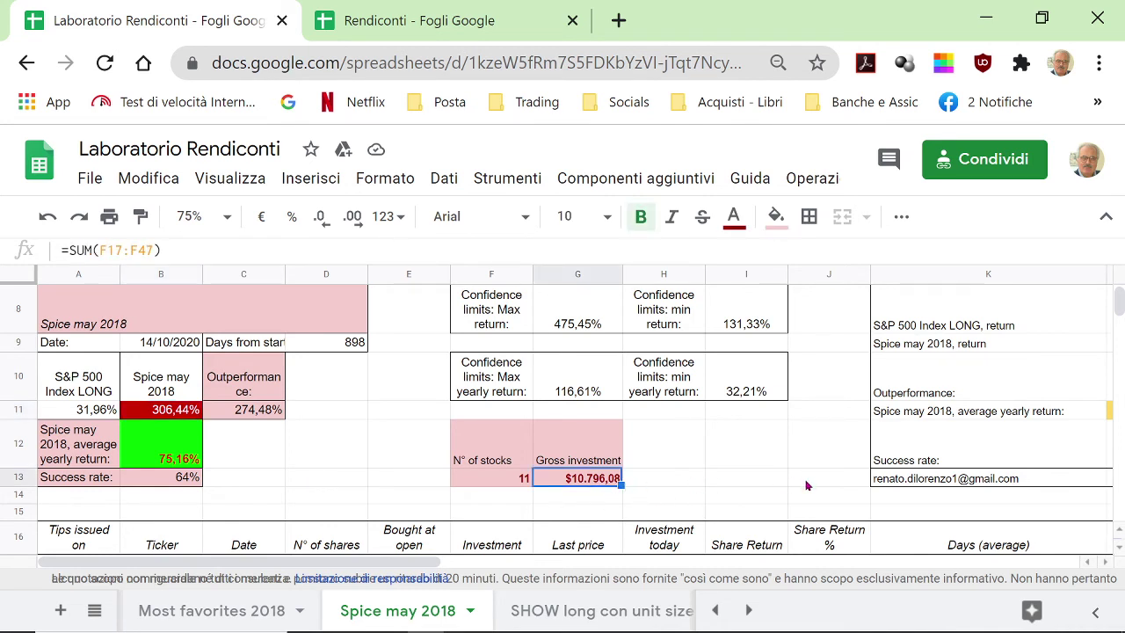
pyautogui.scroll(3, 806, 485)
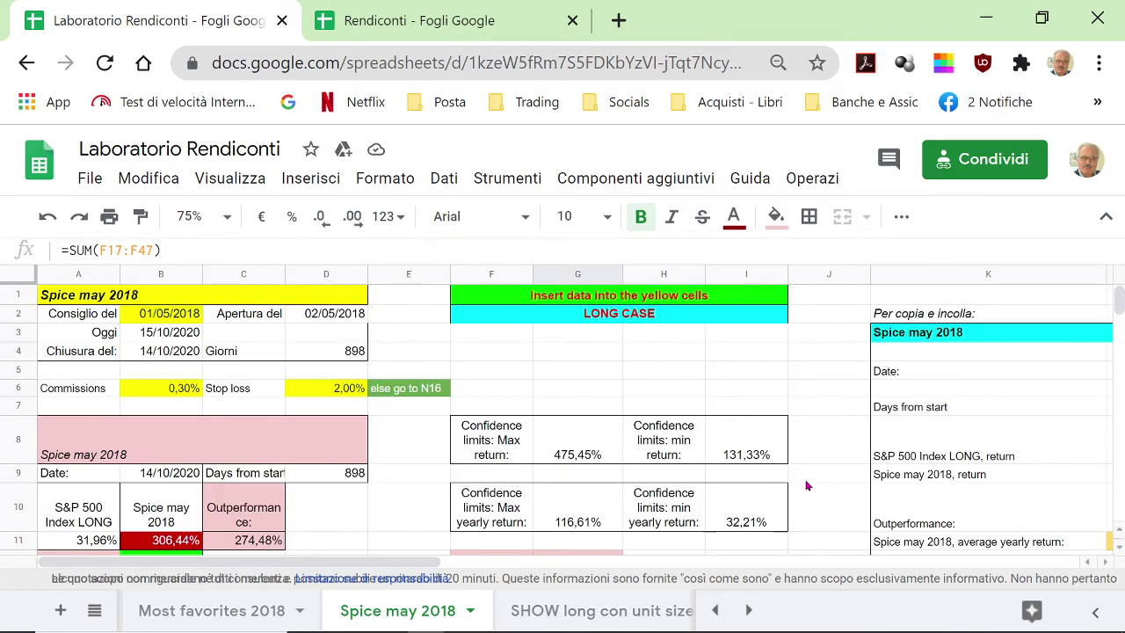
pyautogui.scroll(-3, 807, 485)
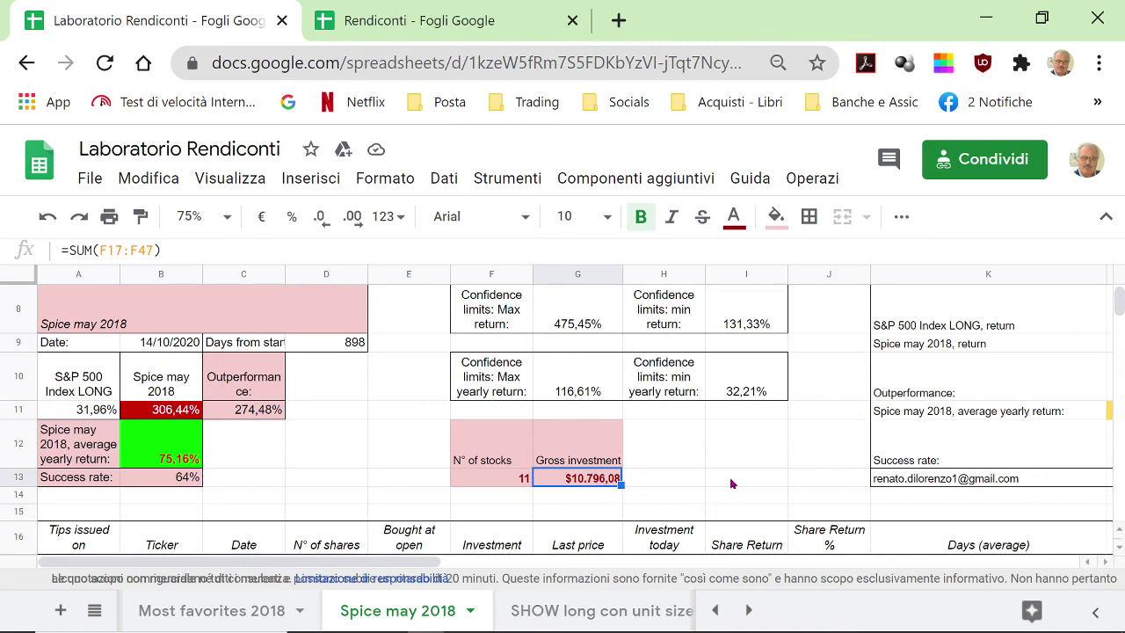
pyautogui.click(520, 483)
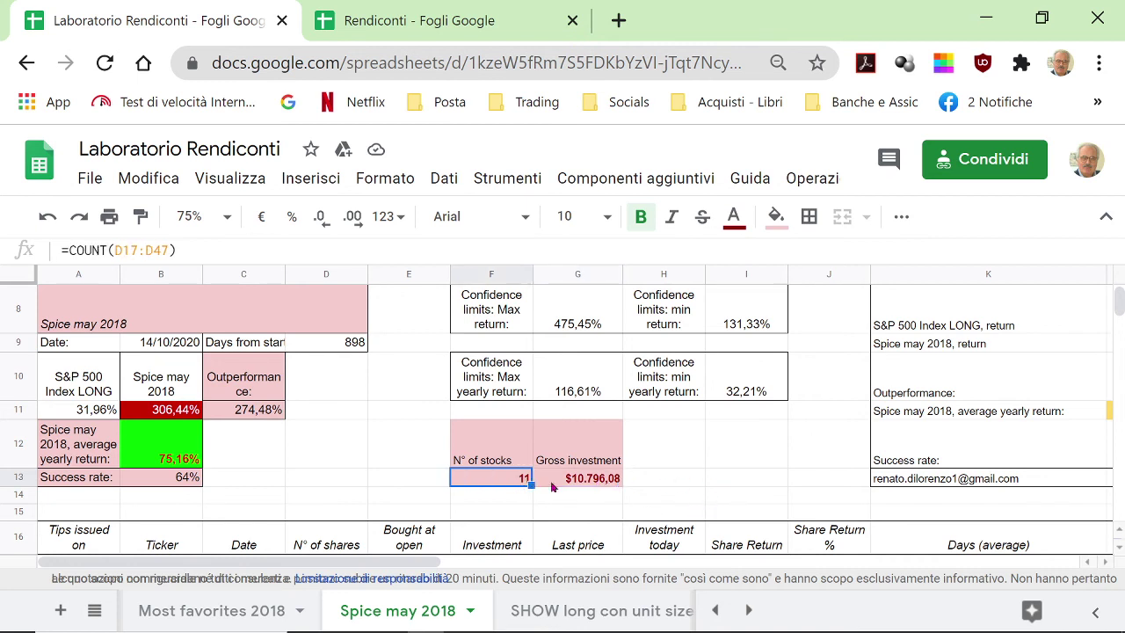
pyautogui.click(586, 482)
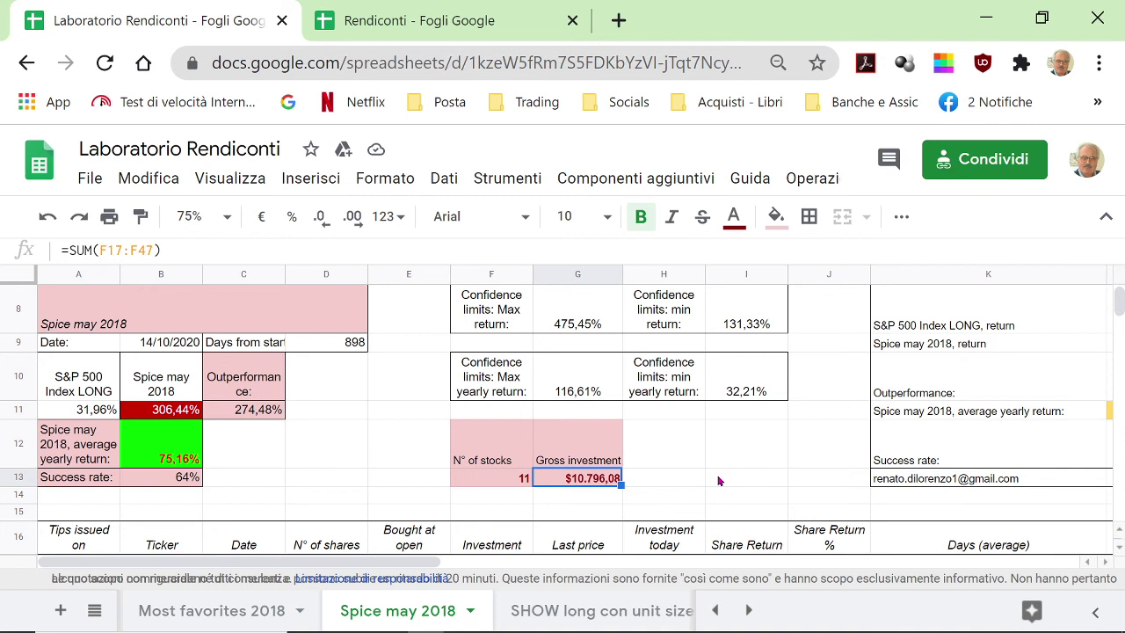
# Step: Compare the maximum and minimum yearly return confidence limits in the Spice may 2018 sheet
pyautogui.click(581, 386)
pyautogui.click(744, 392)
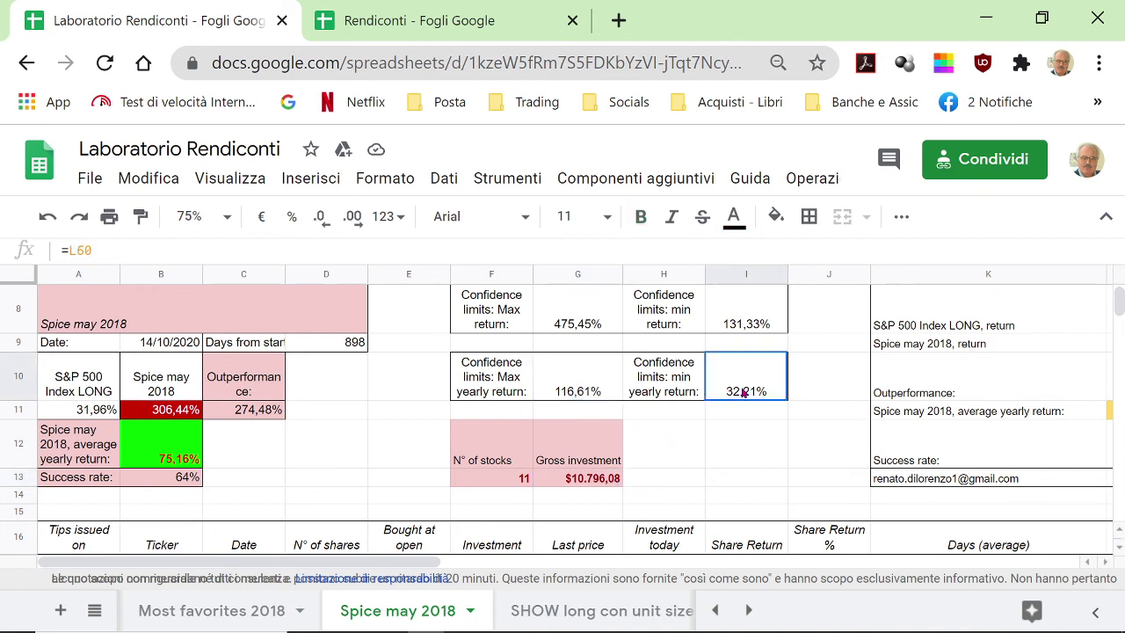
pyautogui.click(595, 386)
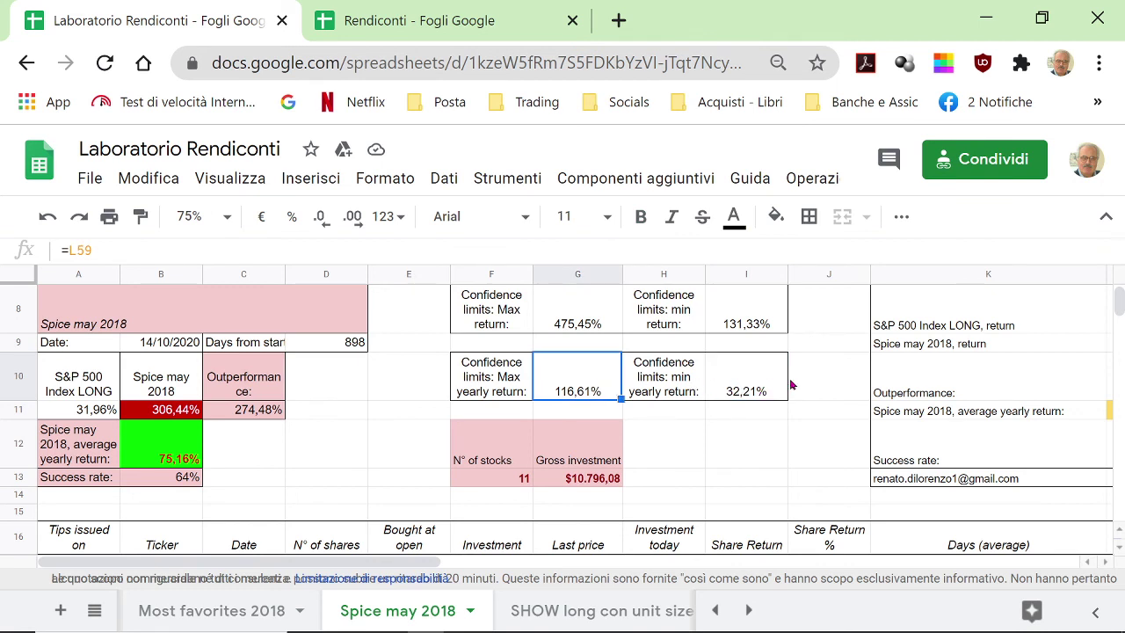
pyautogui.click(761, 388)
pyautogui.click(597, 392)
# Step: Compare the gross investment with the totals or averages row and return to the first ticker rows
pyautogui.click(597, 479)
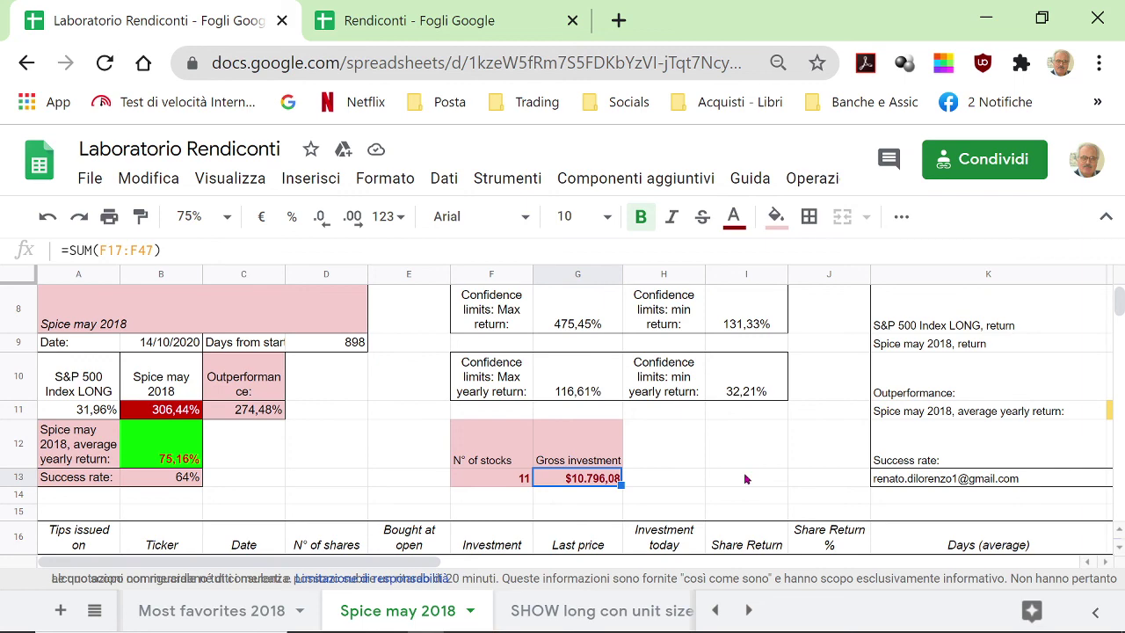
pyautogui.scroll(-10, 743, 472)
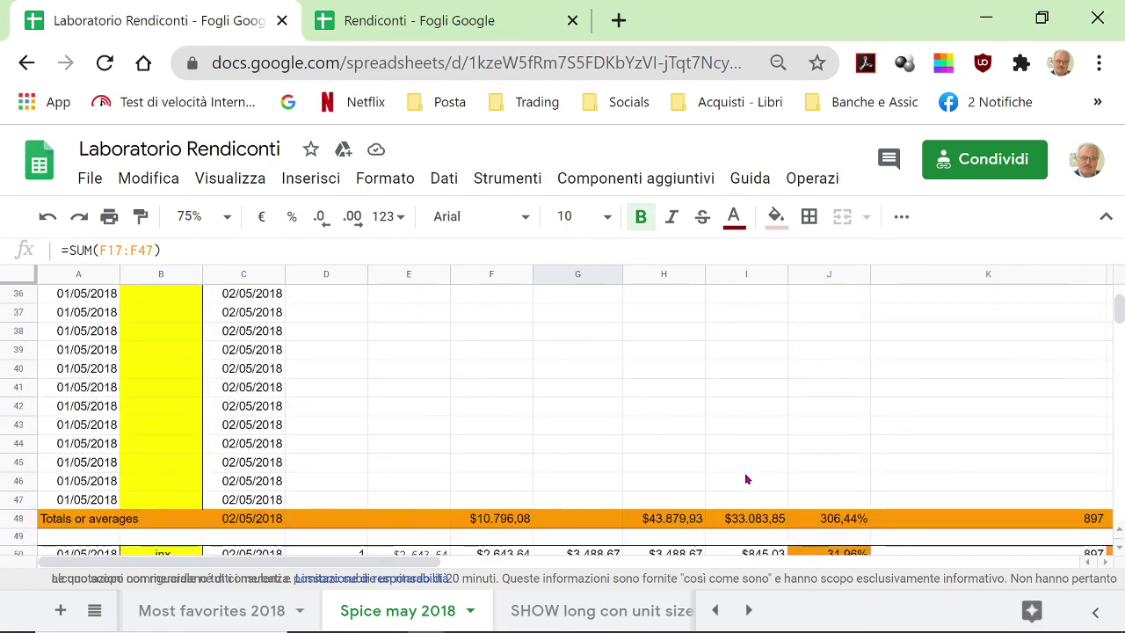
pyautogui.scroll(9, 743, 476)
pyautogui.scroll(5, 746, 479)
pyautogui.scroll(-5, 745, 479)
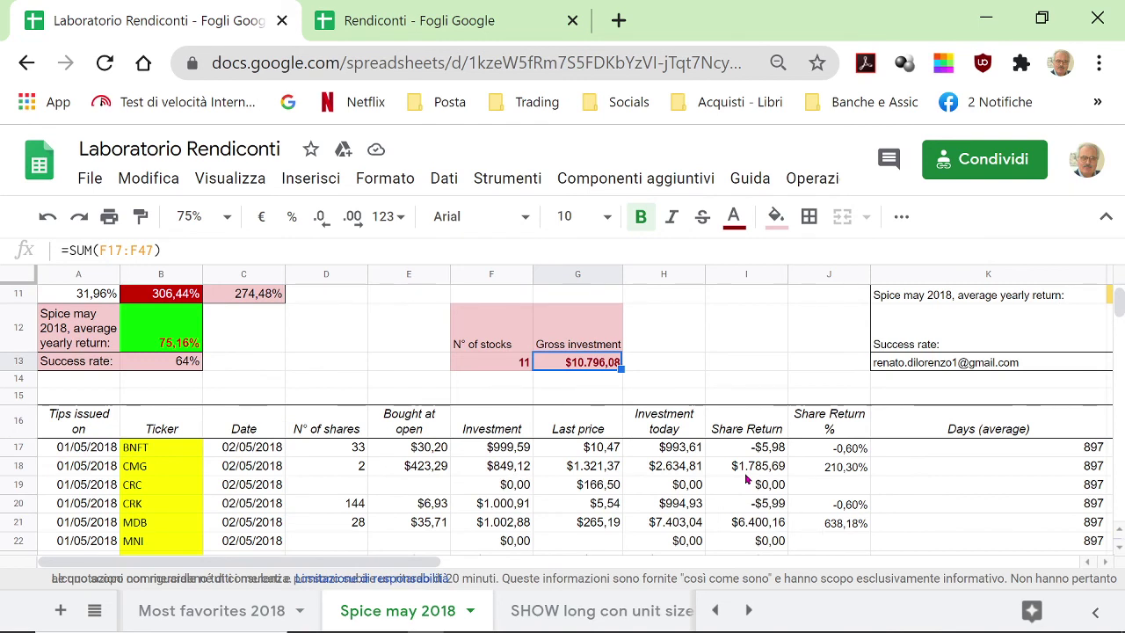
pyautogui.moveTo(713, 625)
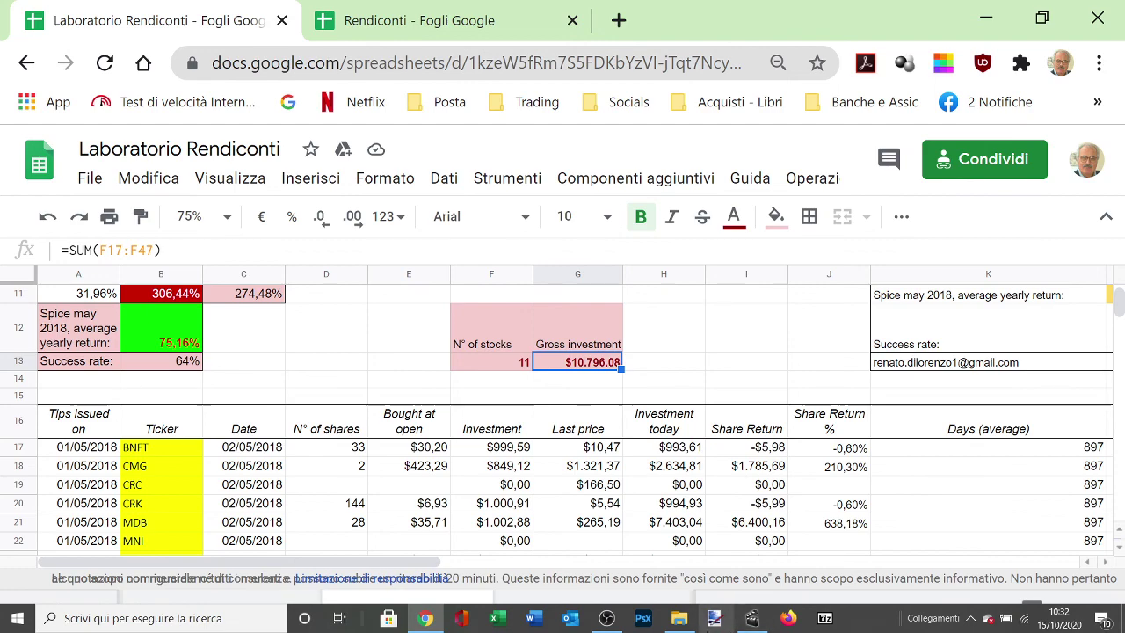
pyautogui.click(606, 619)
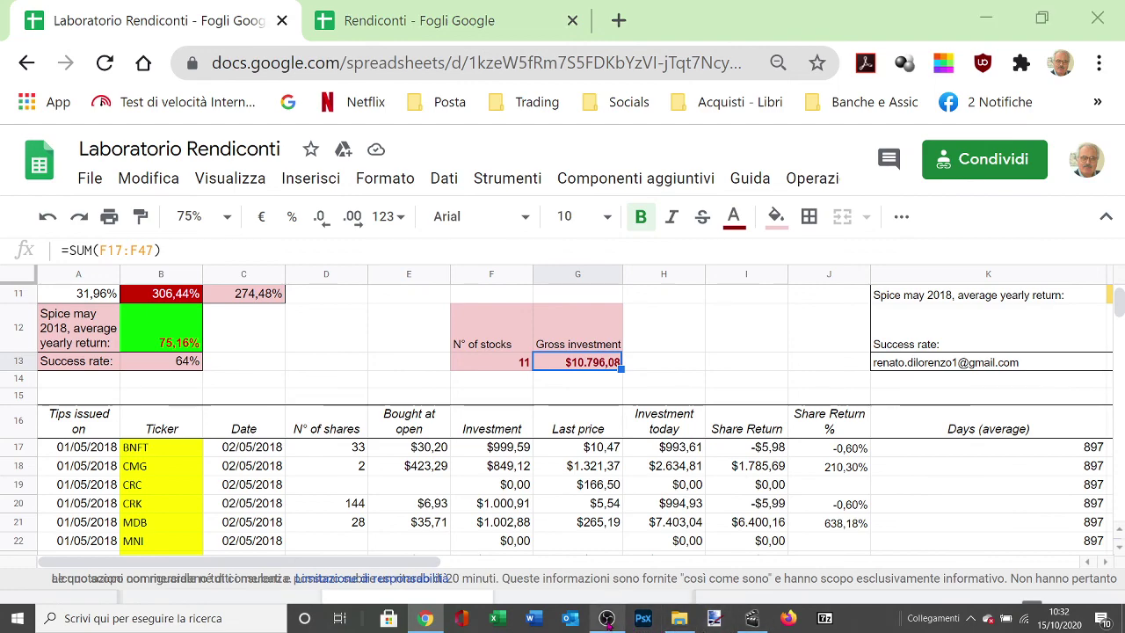